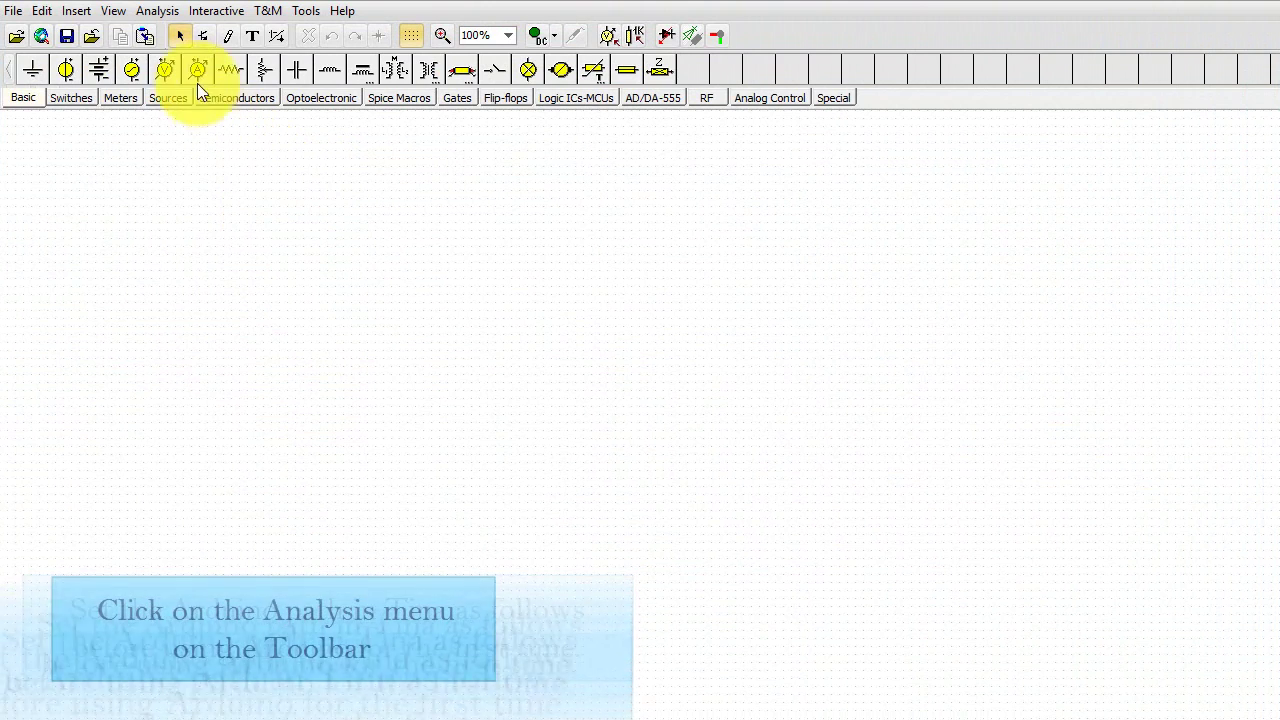
Step: Set the advanced analysis options' Arduino path to C:\Program Files (x86)\Arduino
click(155, 11)
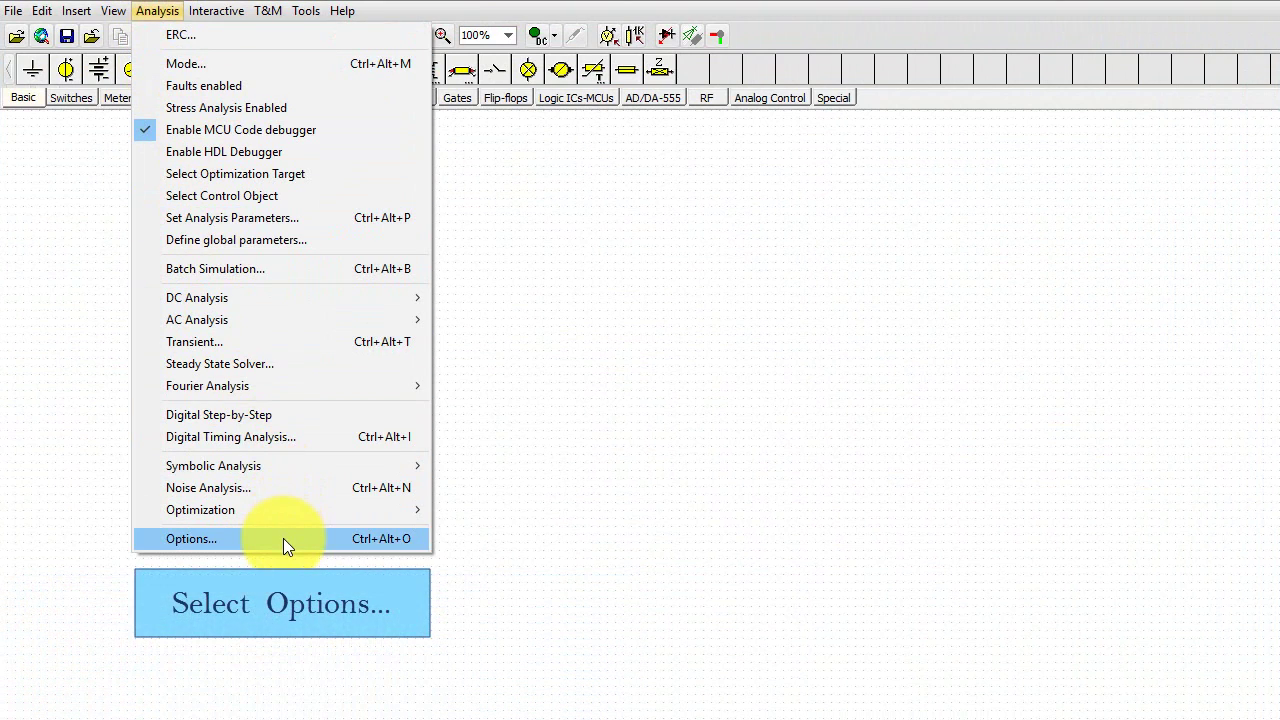
click(283, 539)
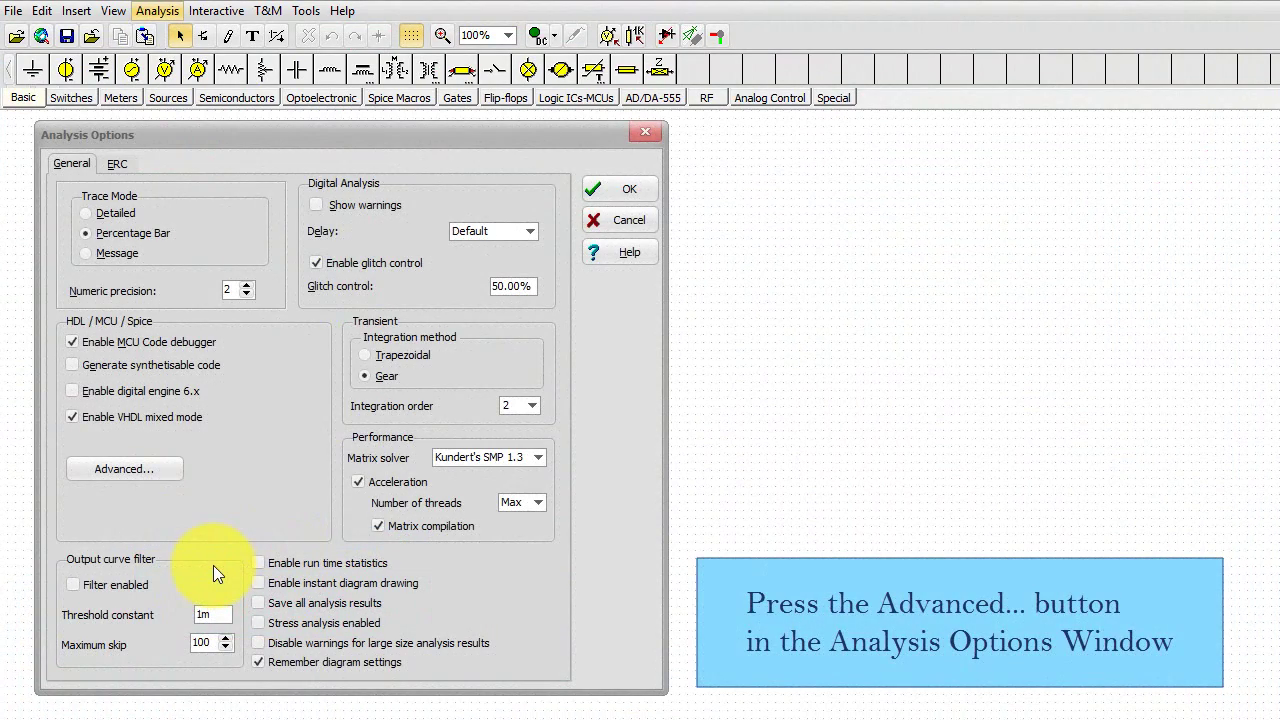
click(125, 470)
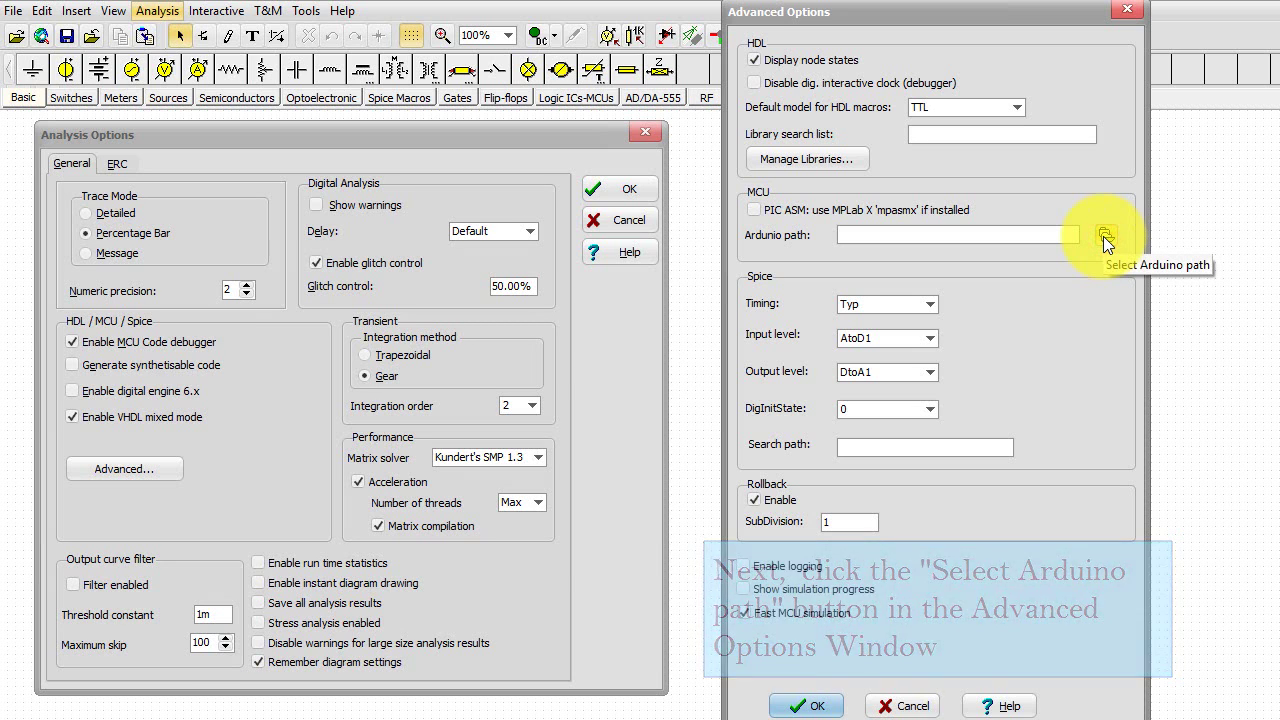
click(1103, 236)
click(852, 308)
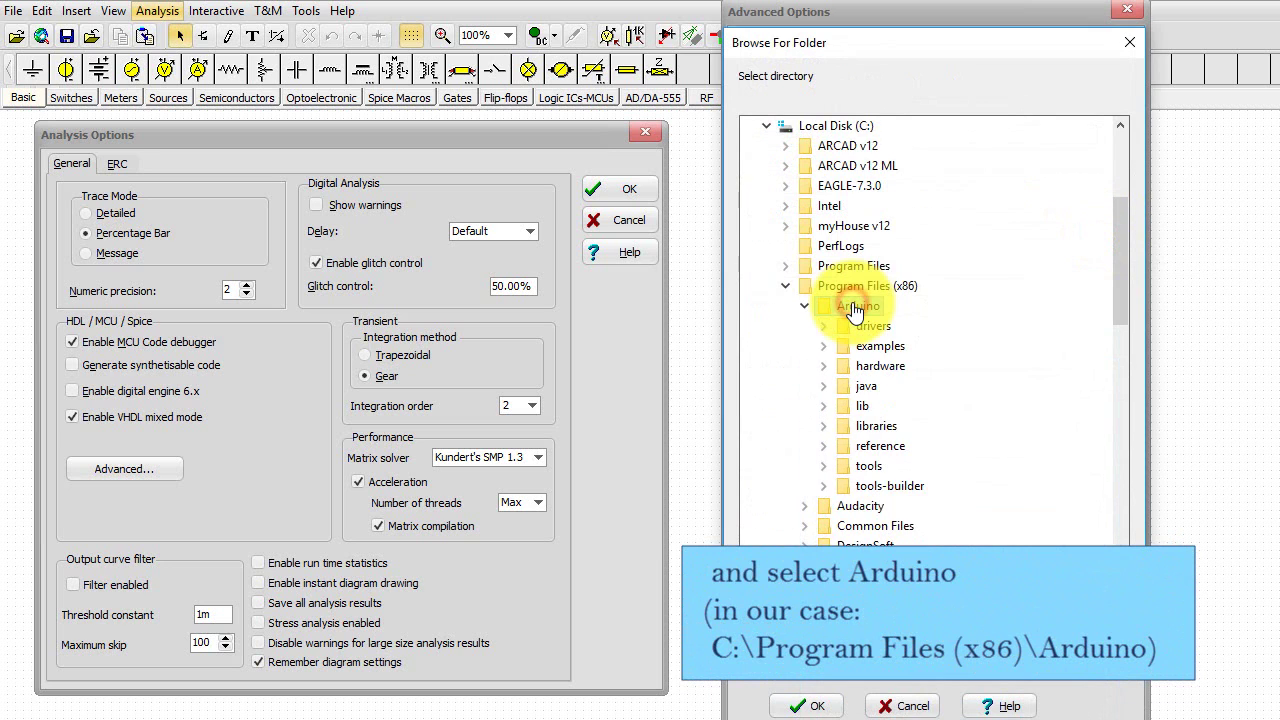
click(1006, 602)
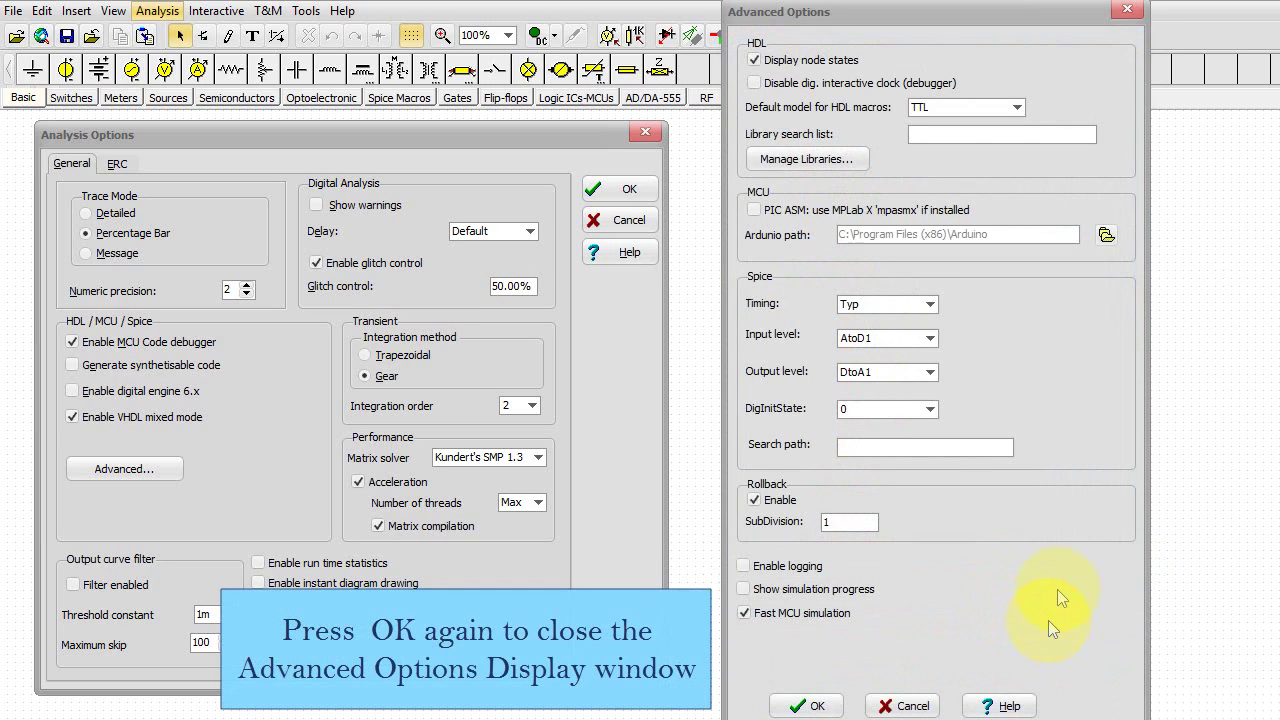
click(808, 706)
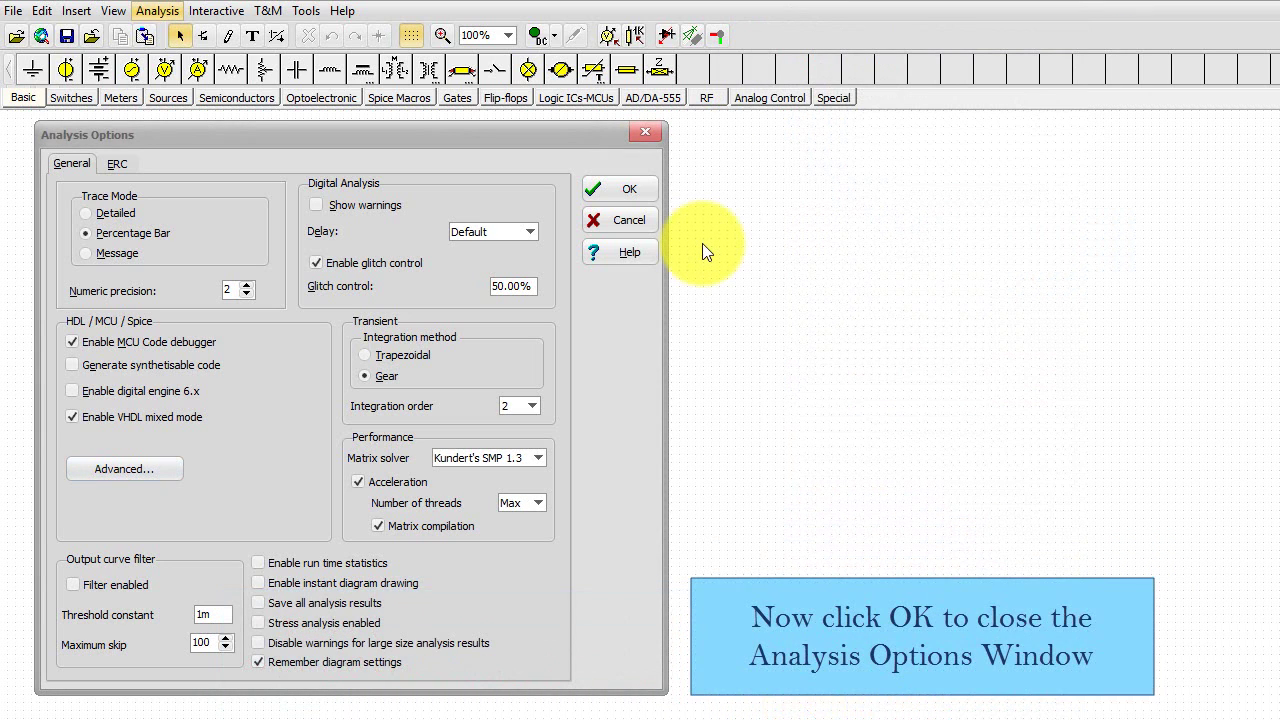
click(624, 192)
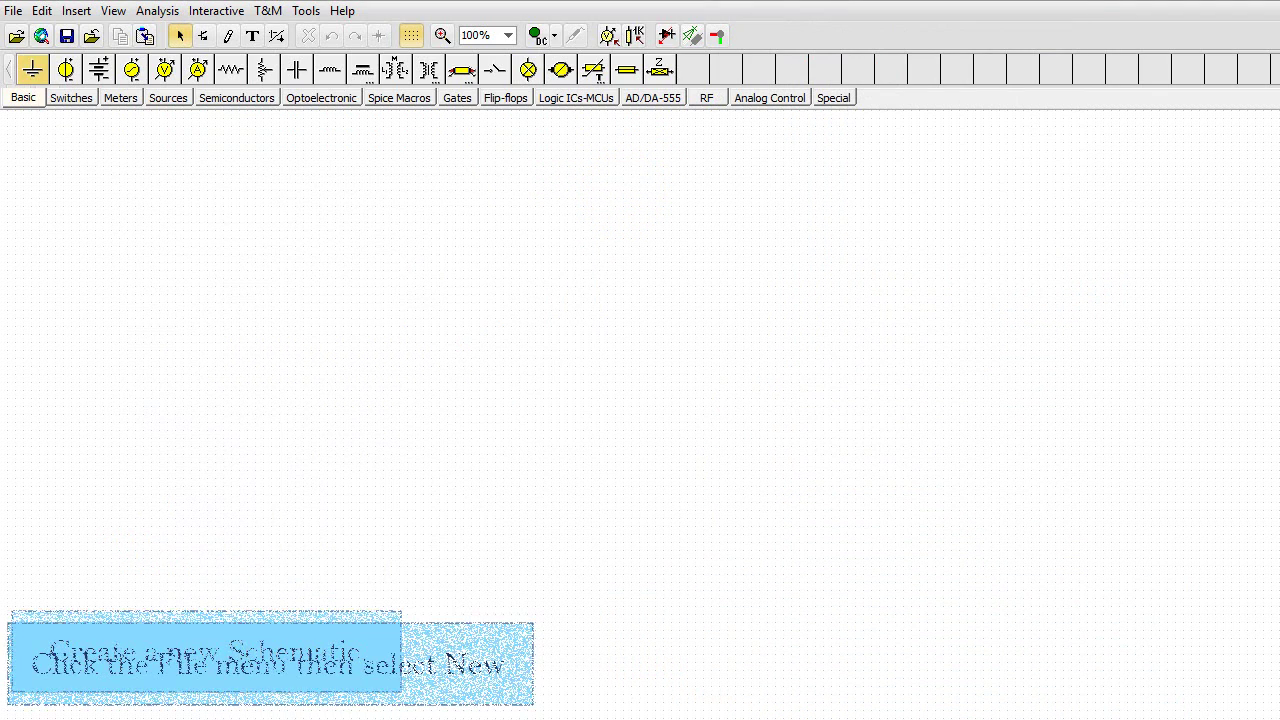
Step: Start a new schematic and place the Macrolib\Arduino\Arduino Uno.TSM macro as U1
click(13, 10)
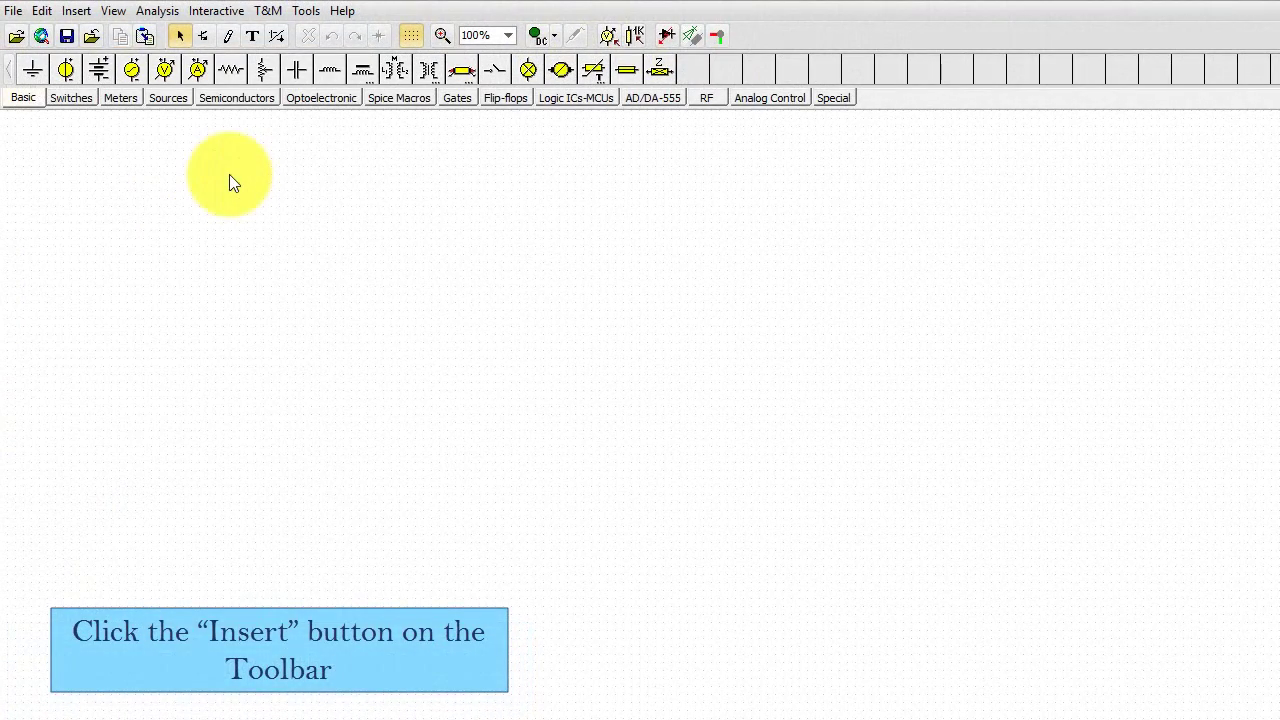
click(77, 11)
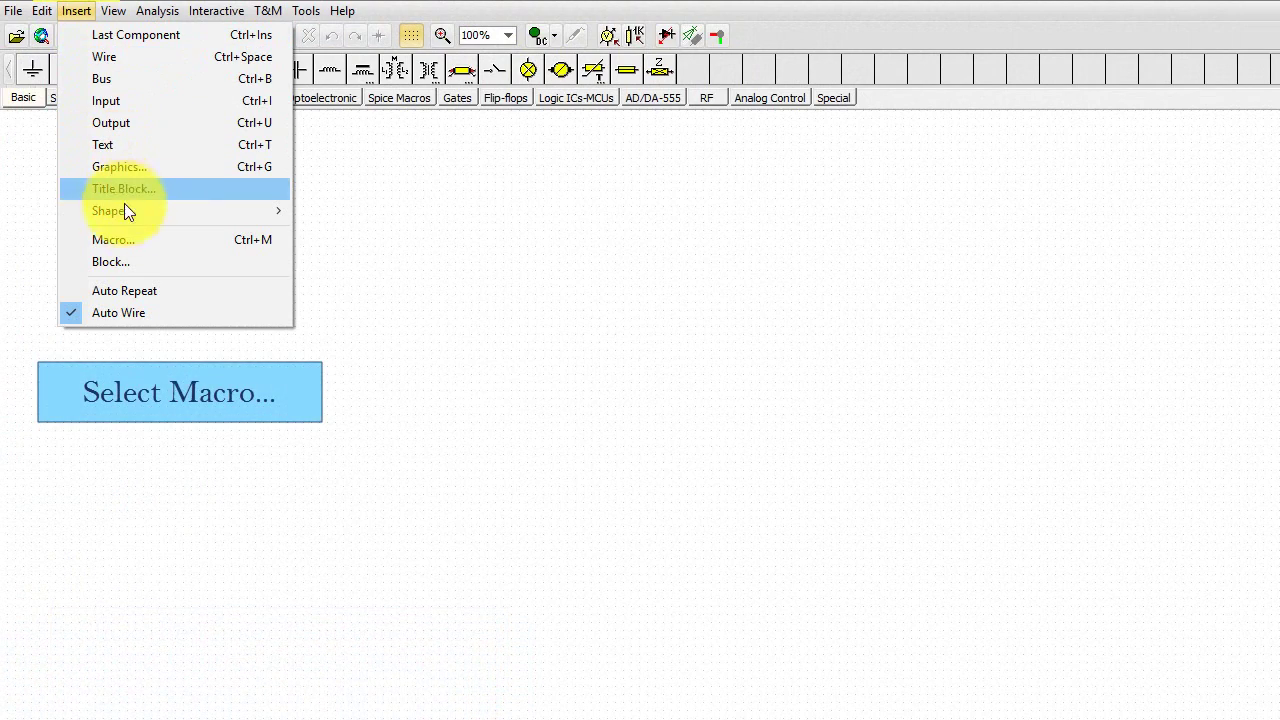
click(135, 243)
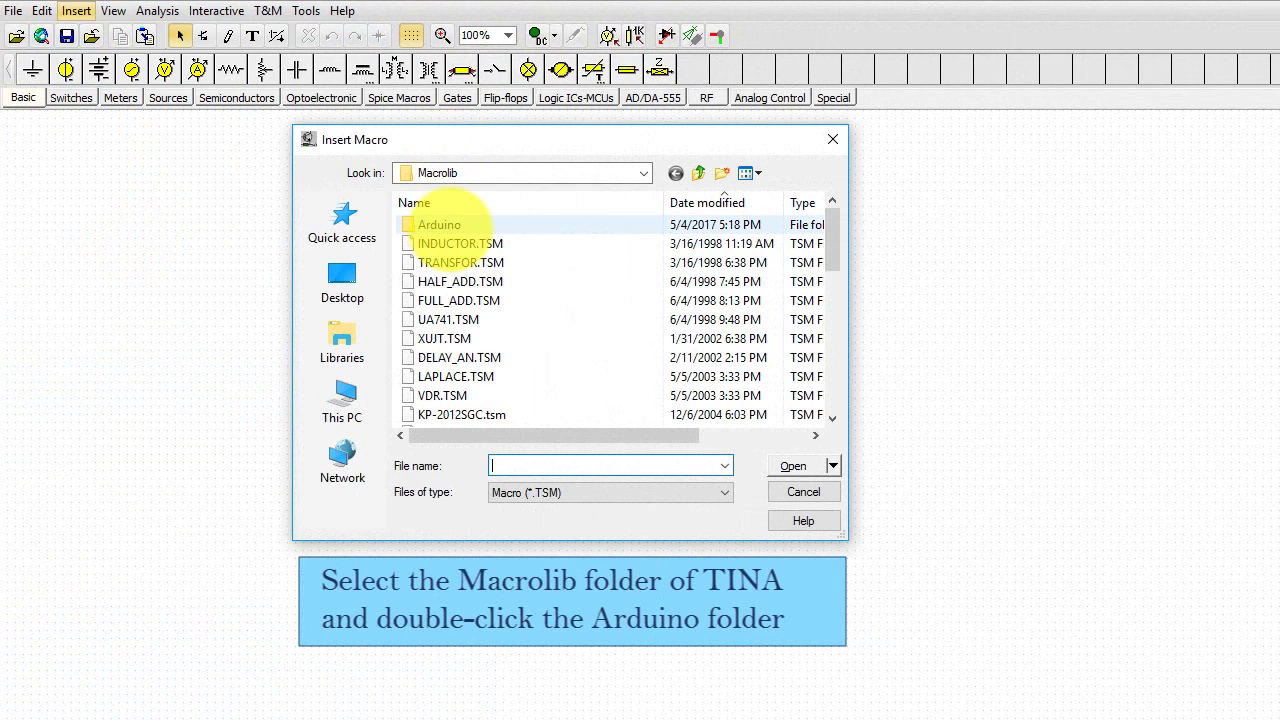
double_click(455, 222)
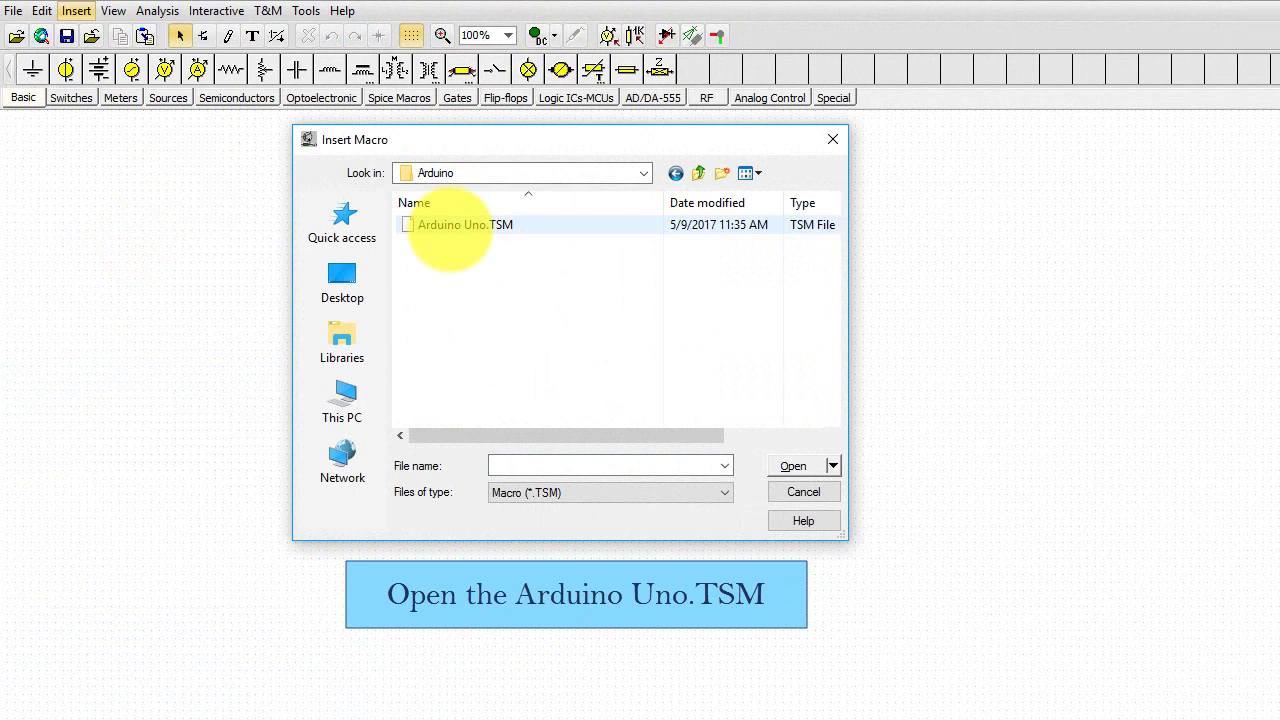
click(450, 225)
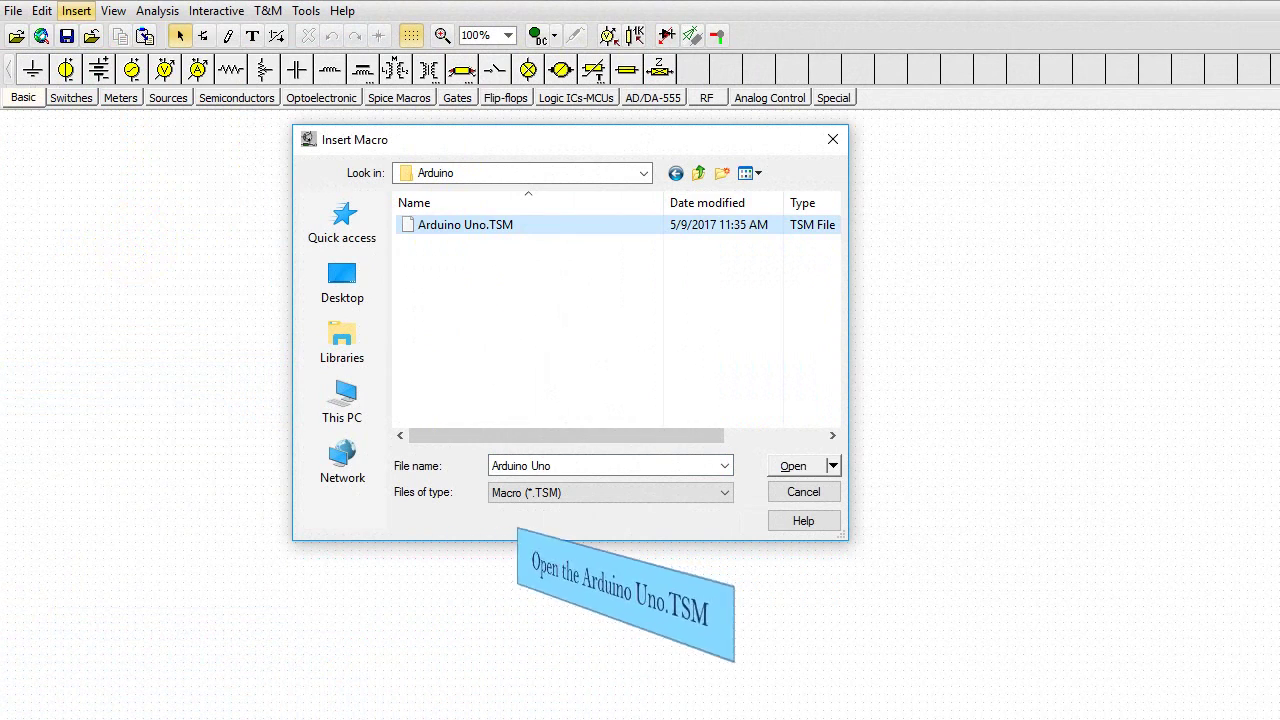
double_click(450, 225)
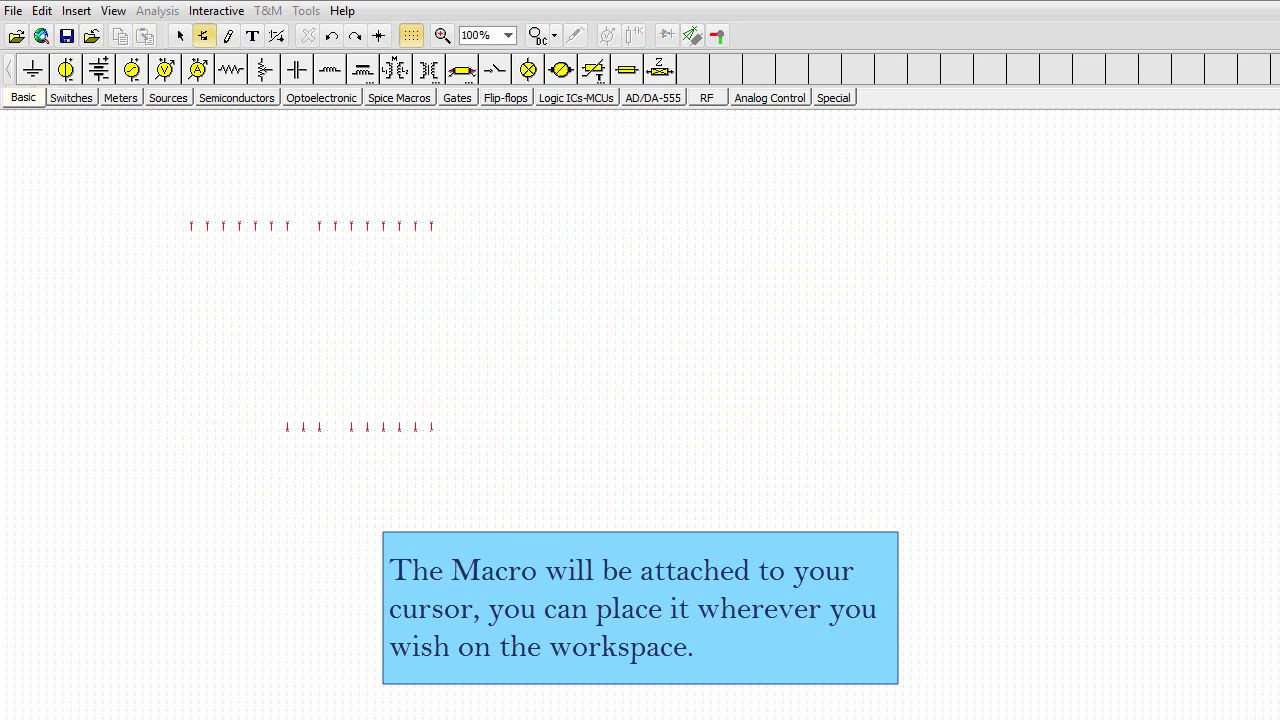
click(315, 325)
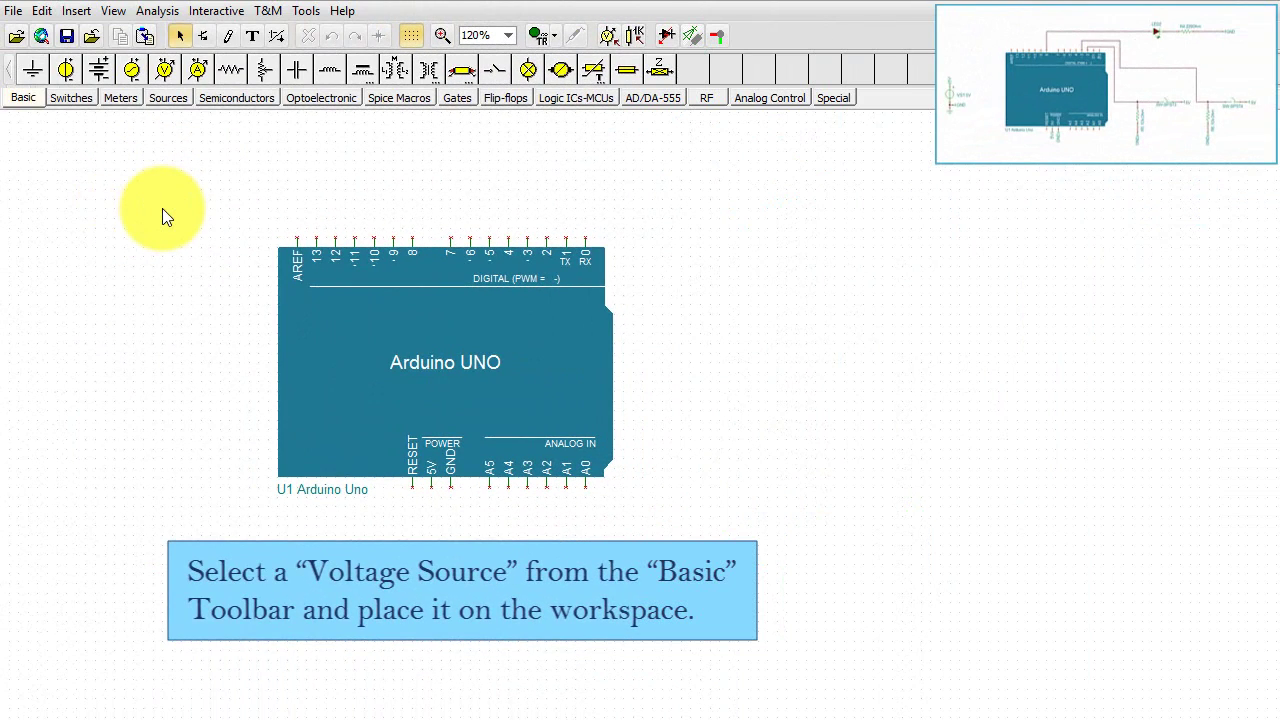
Step: Place voltage source VS1 left of the Arduino, set it to 5 V, and ground it beneath
click(68, 75)
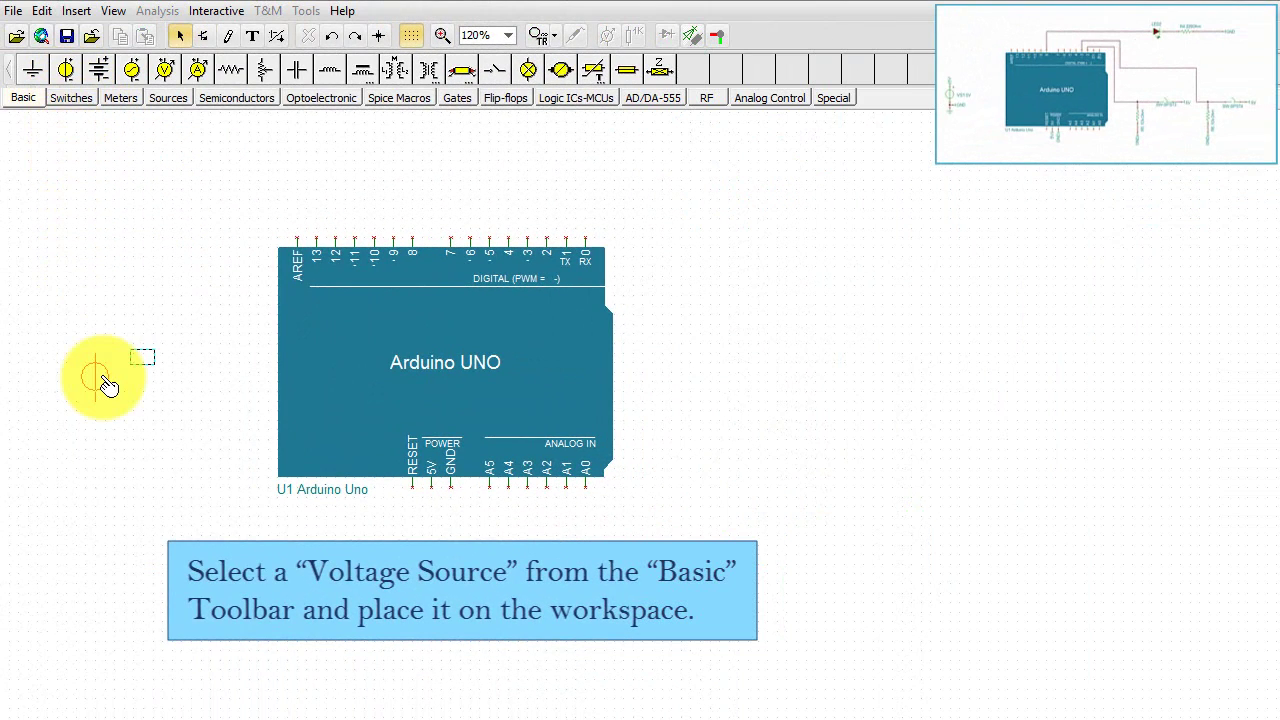
click(102, 379)
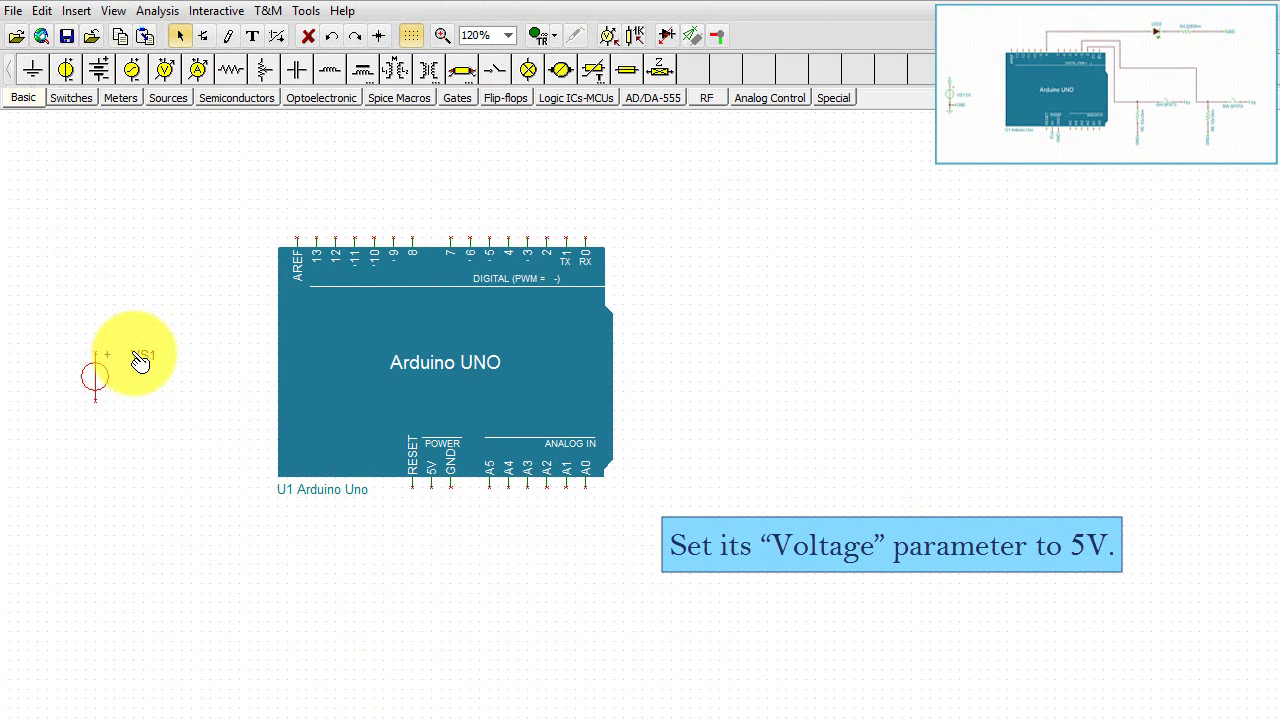
double_click(138, 355)
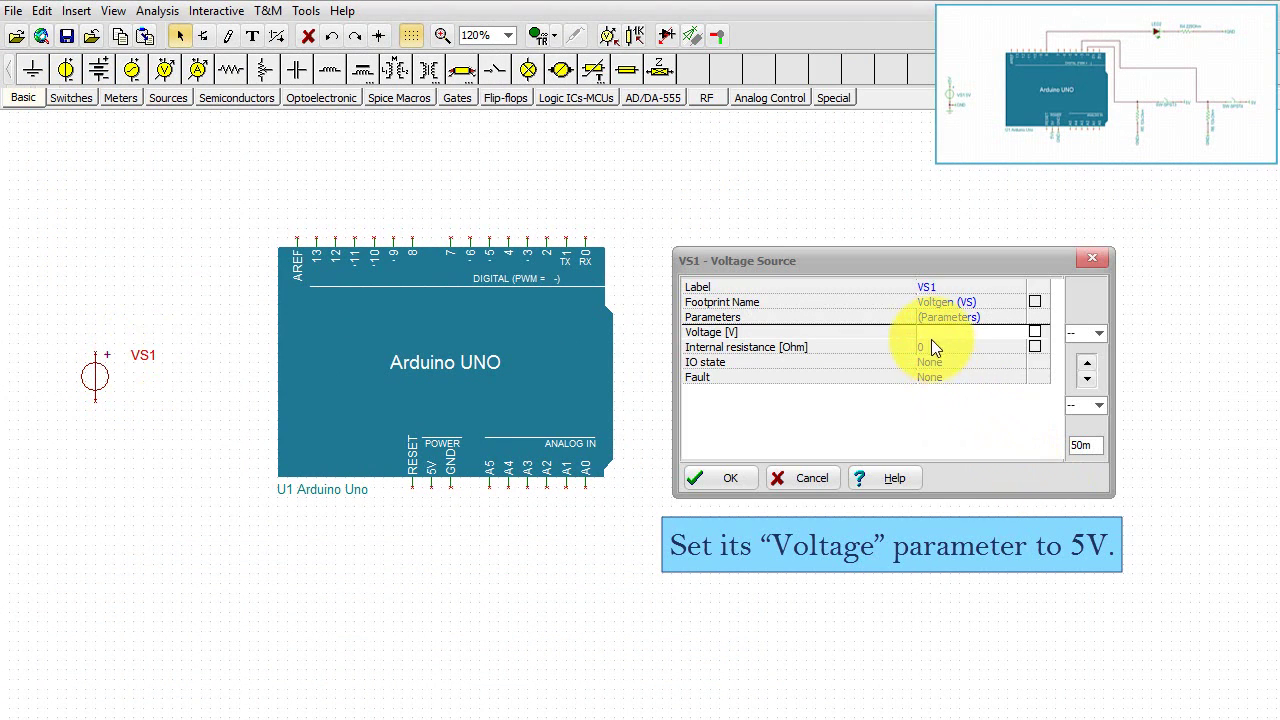
click(931, 334)
text(5)
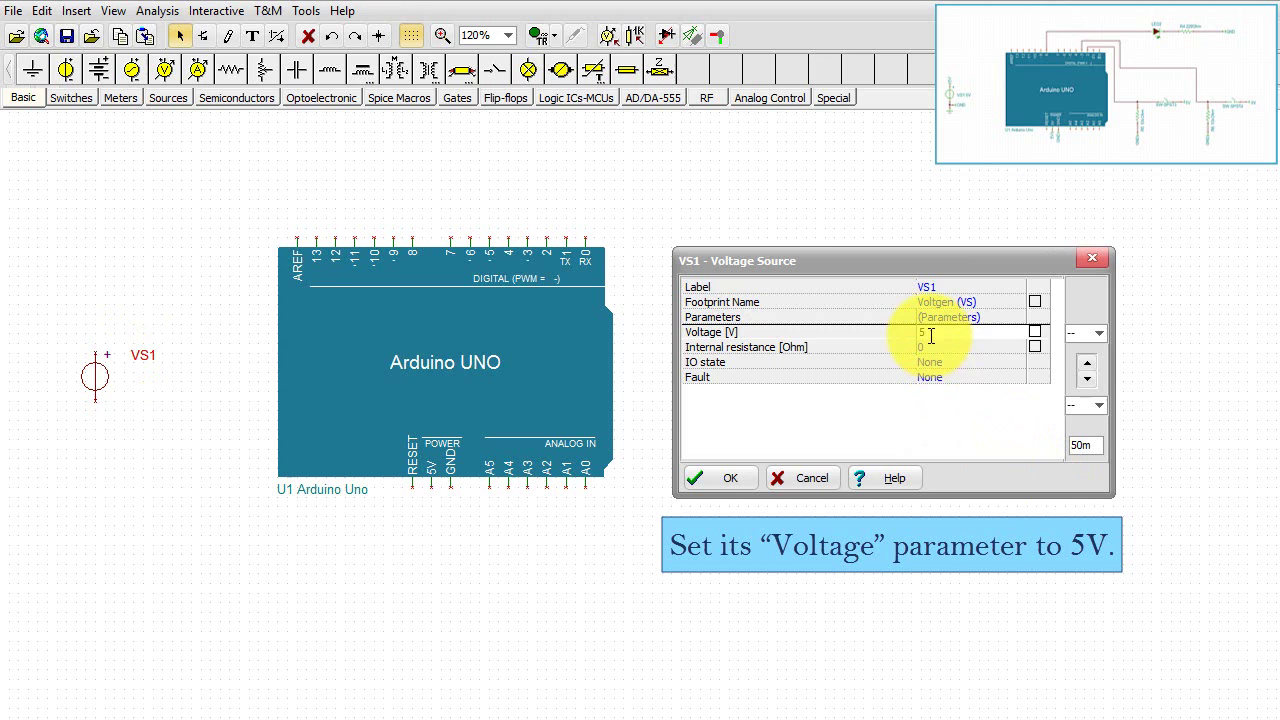
click(1035, 331)
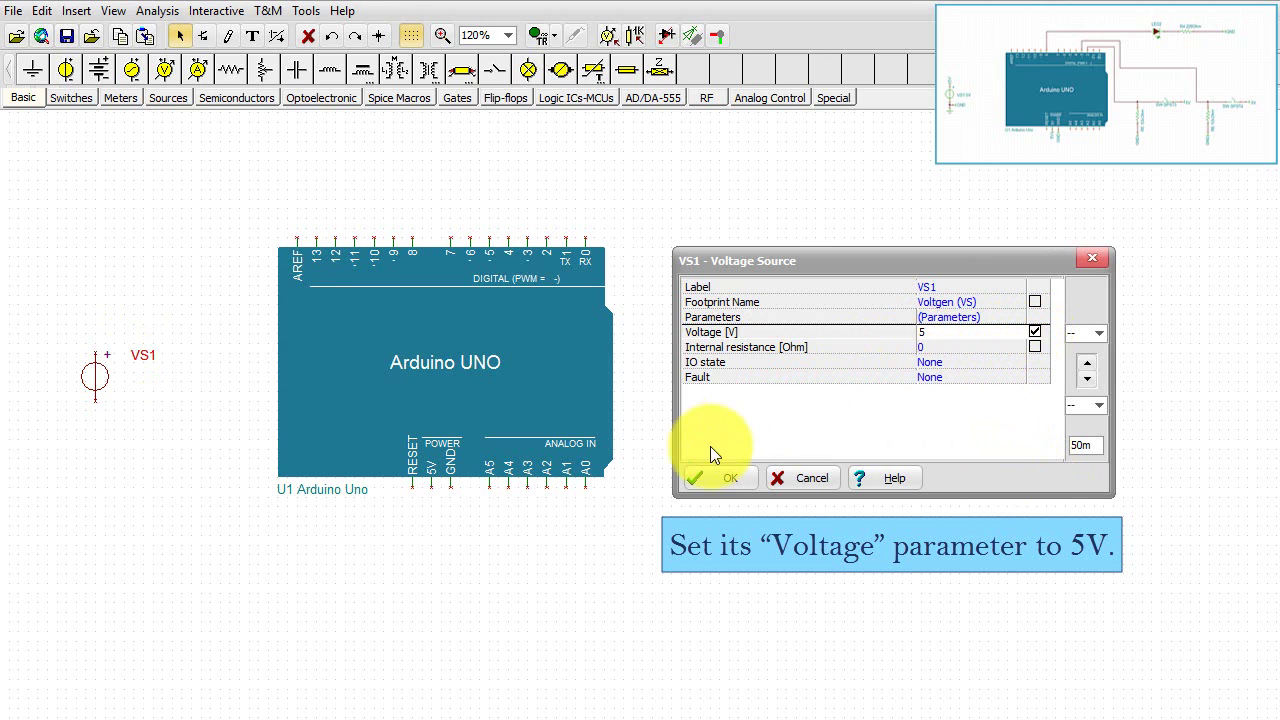
click(708, 481)
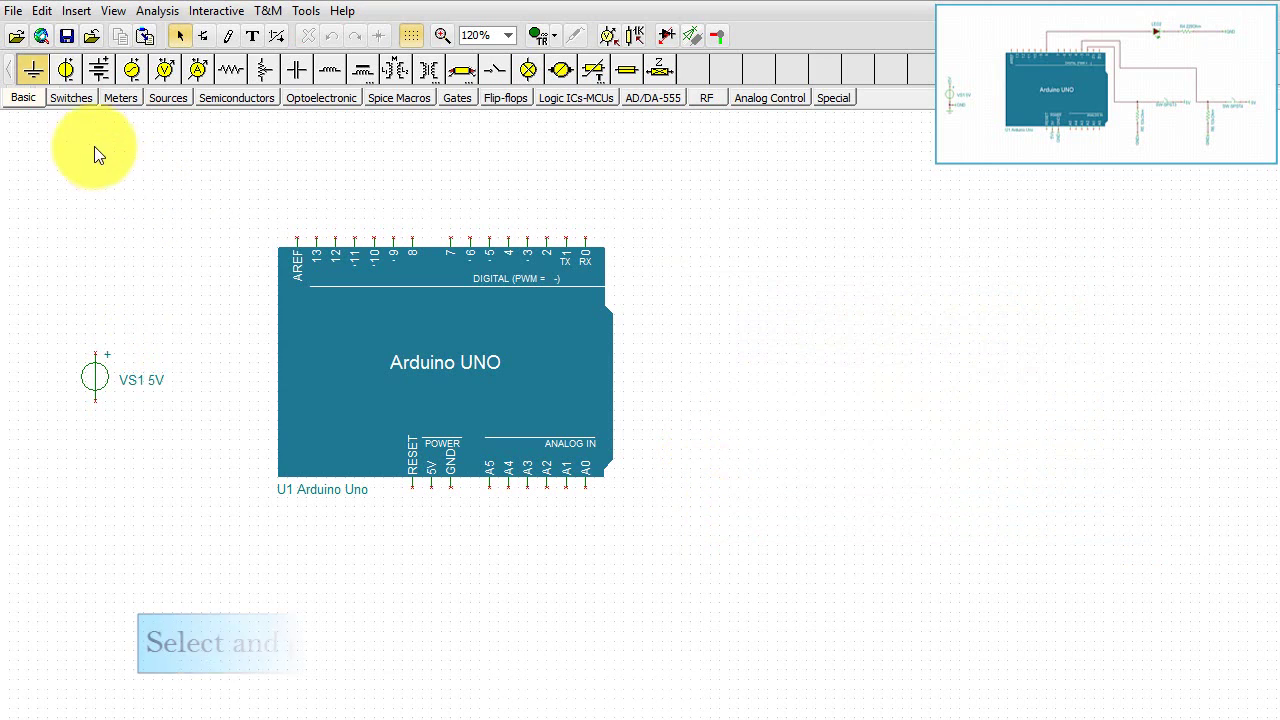
click(33, 70)
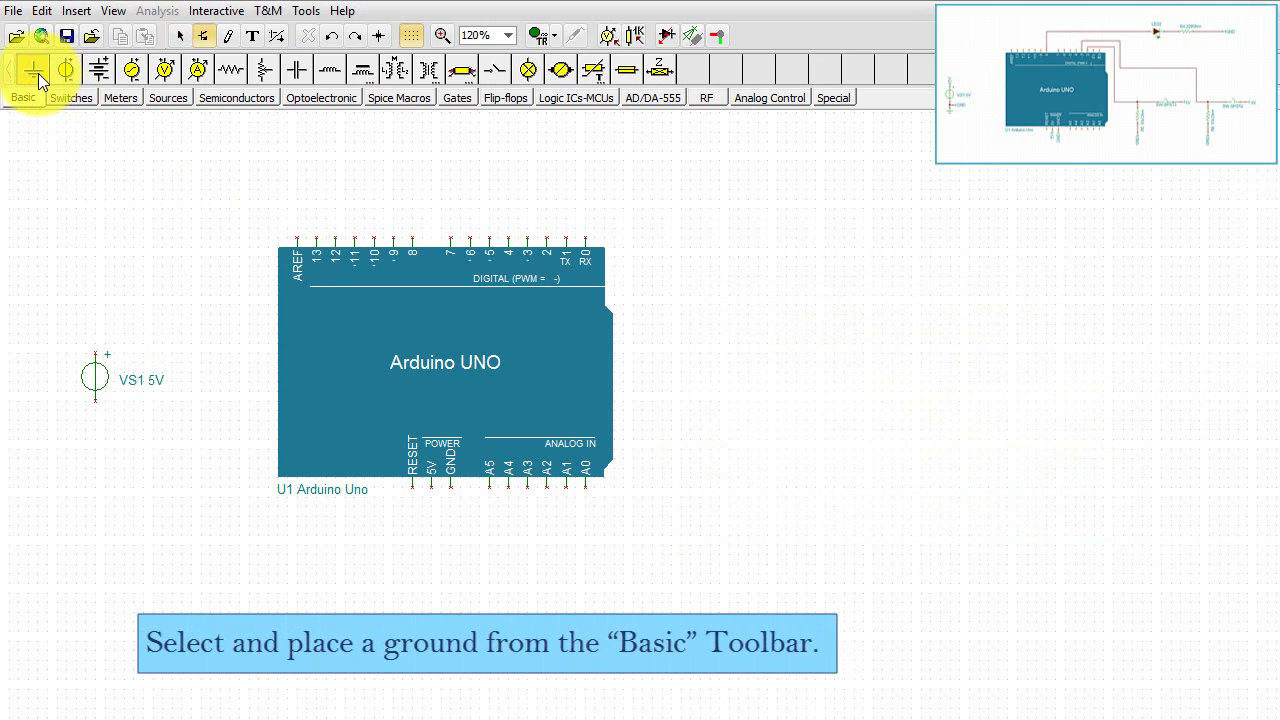
click(100, 413)
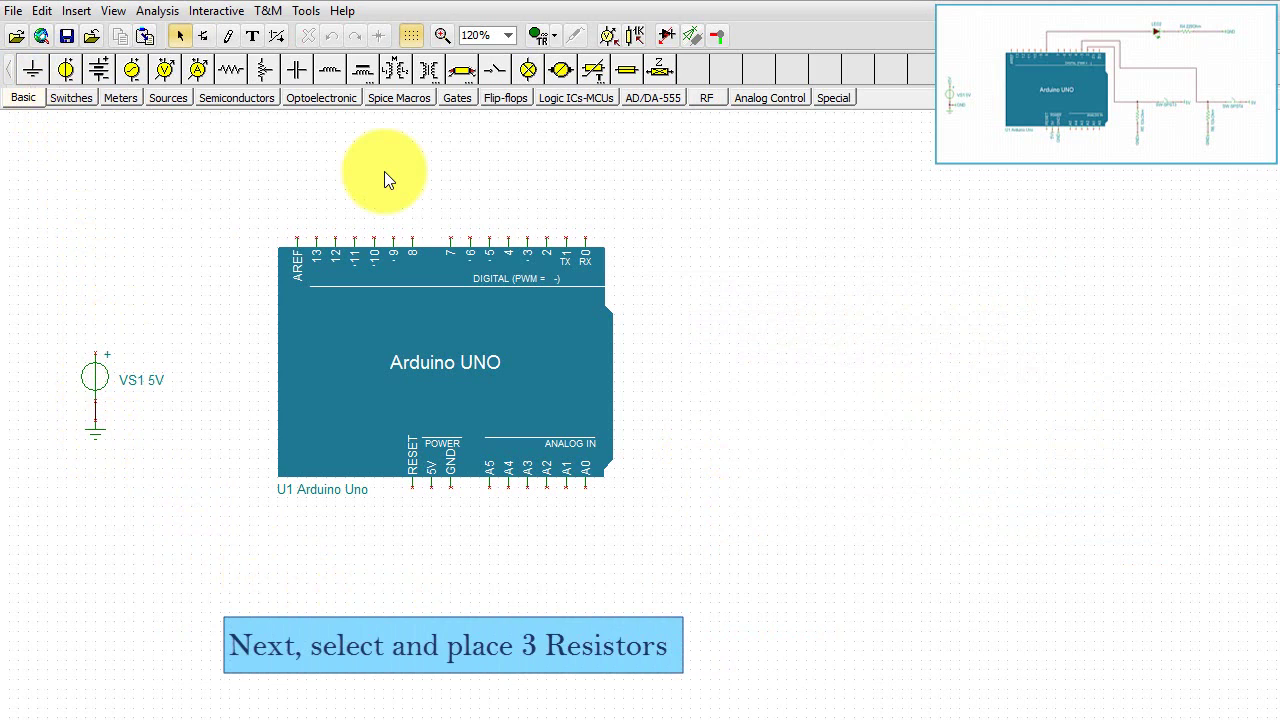
Step: Place resistor R4 above right of the Arduino with 220 Ω shown on its label
click(231, 69)
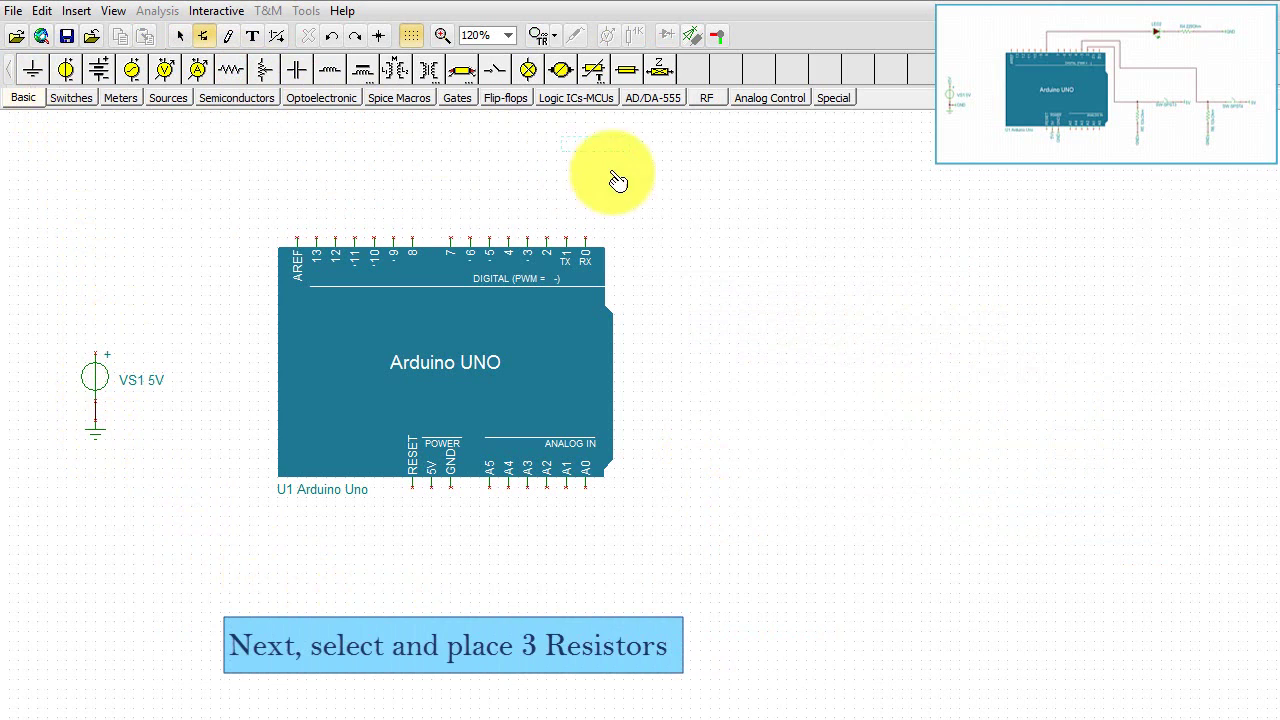
click(845, 185)
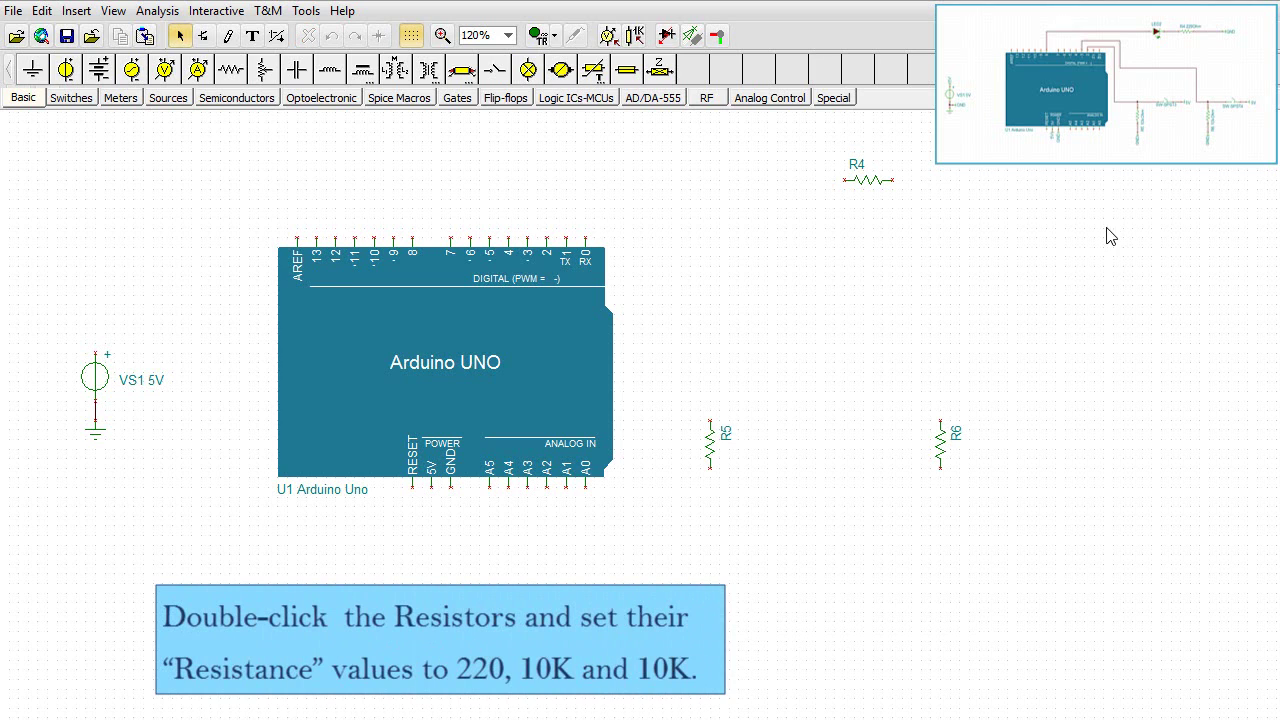
double_click(868, 185)
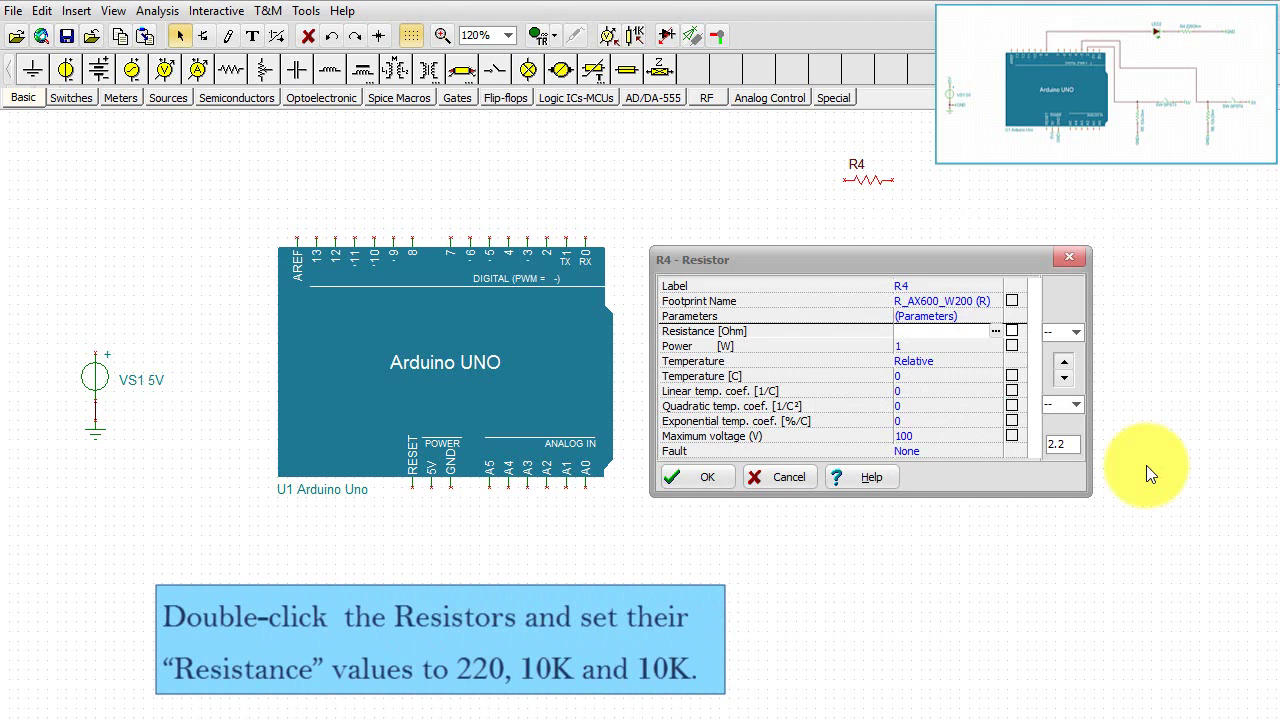
click(913, 334)
text(220)
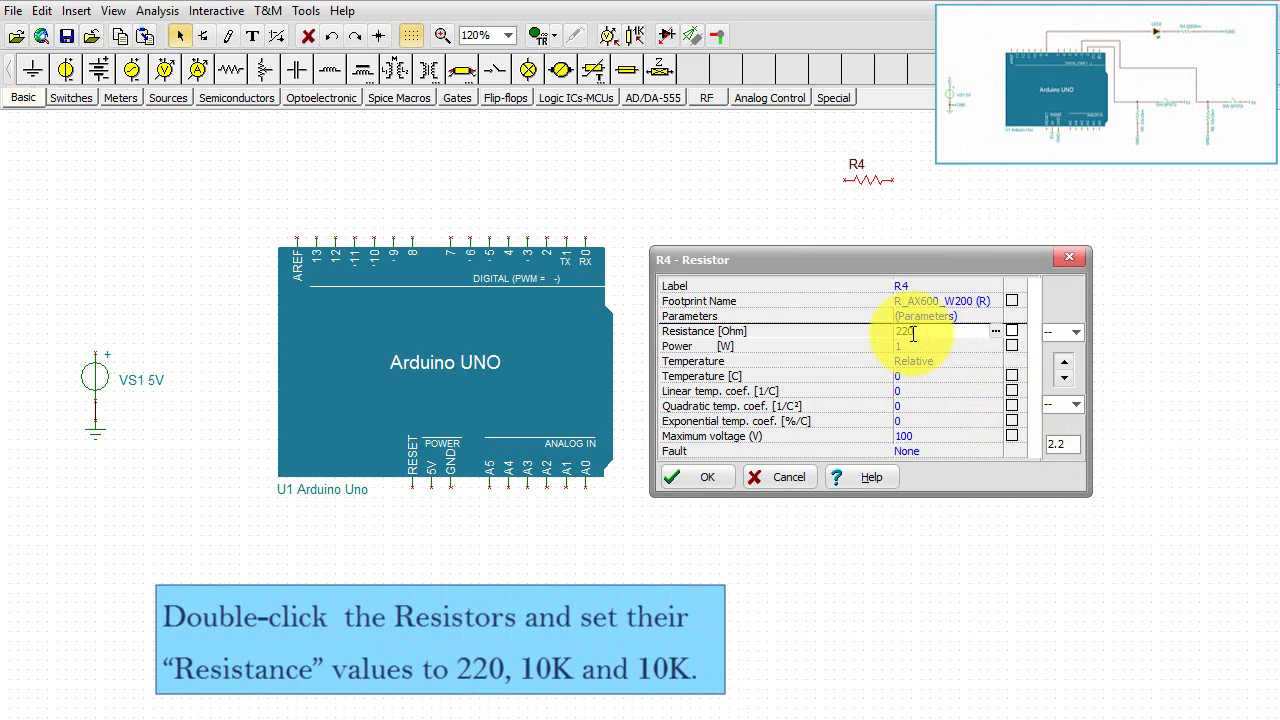
key(Return)
click(1011, 331)
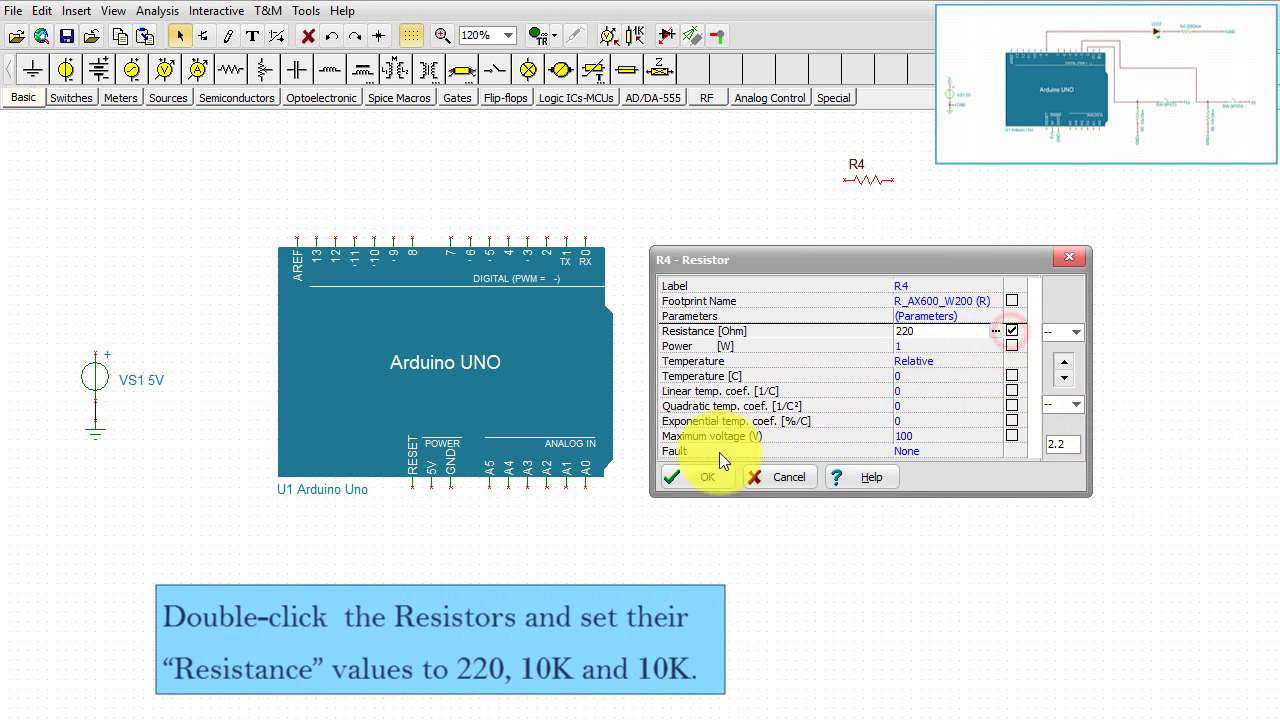
click(687, 490)
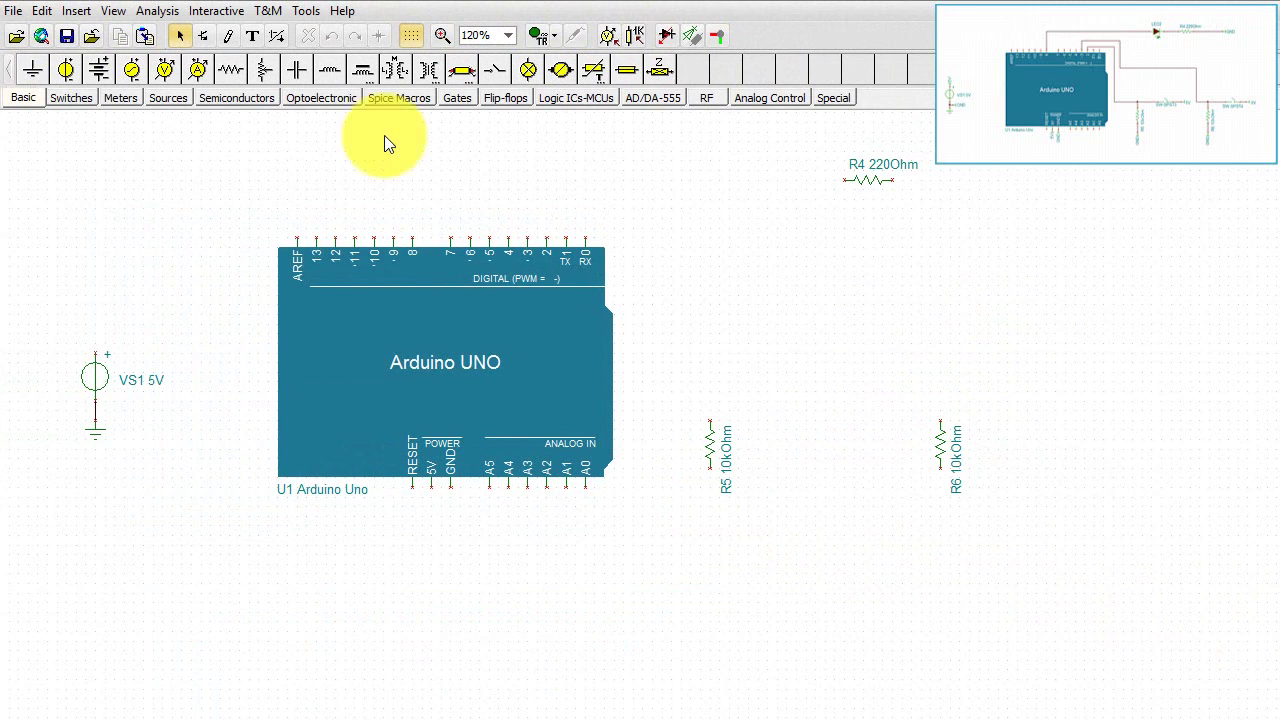
click(234, 102)
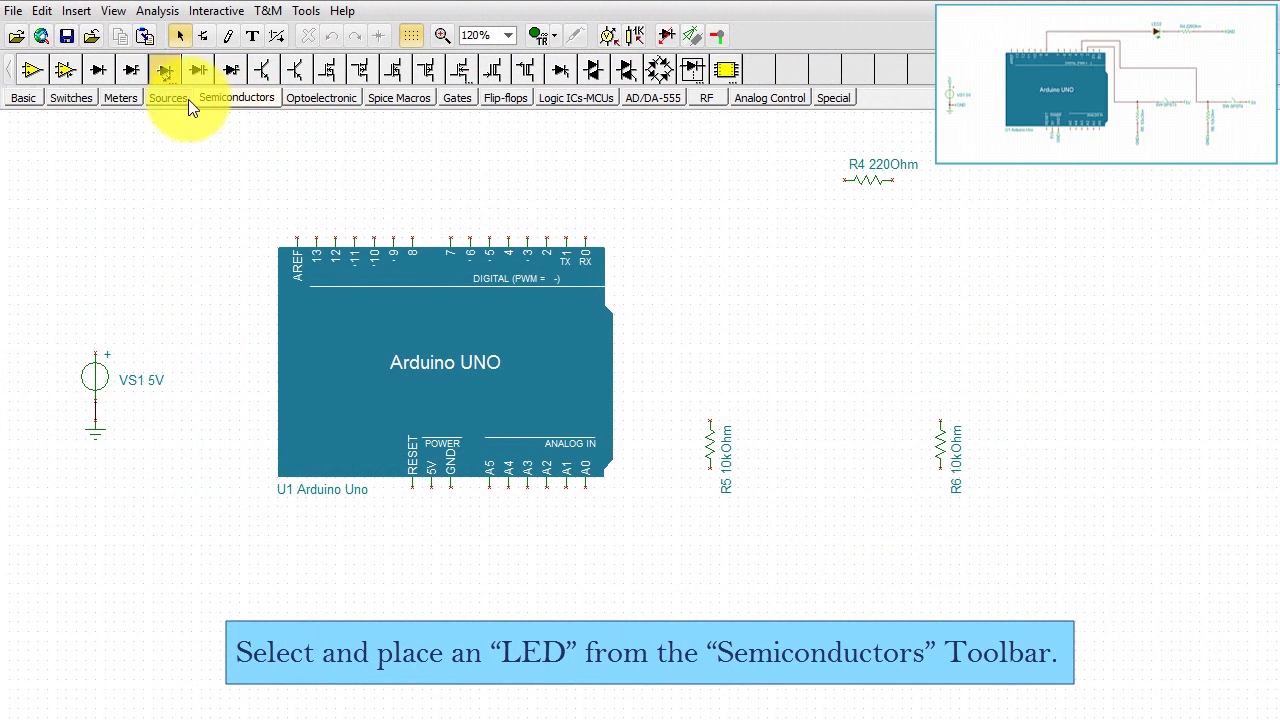
Step: Place a plain LED, LED2, to the left of R4
click(170, 72)
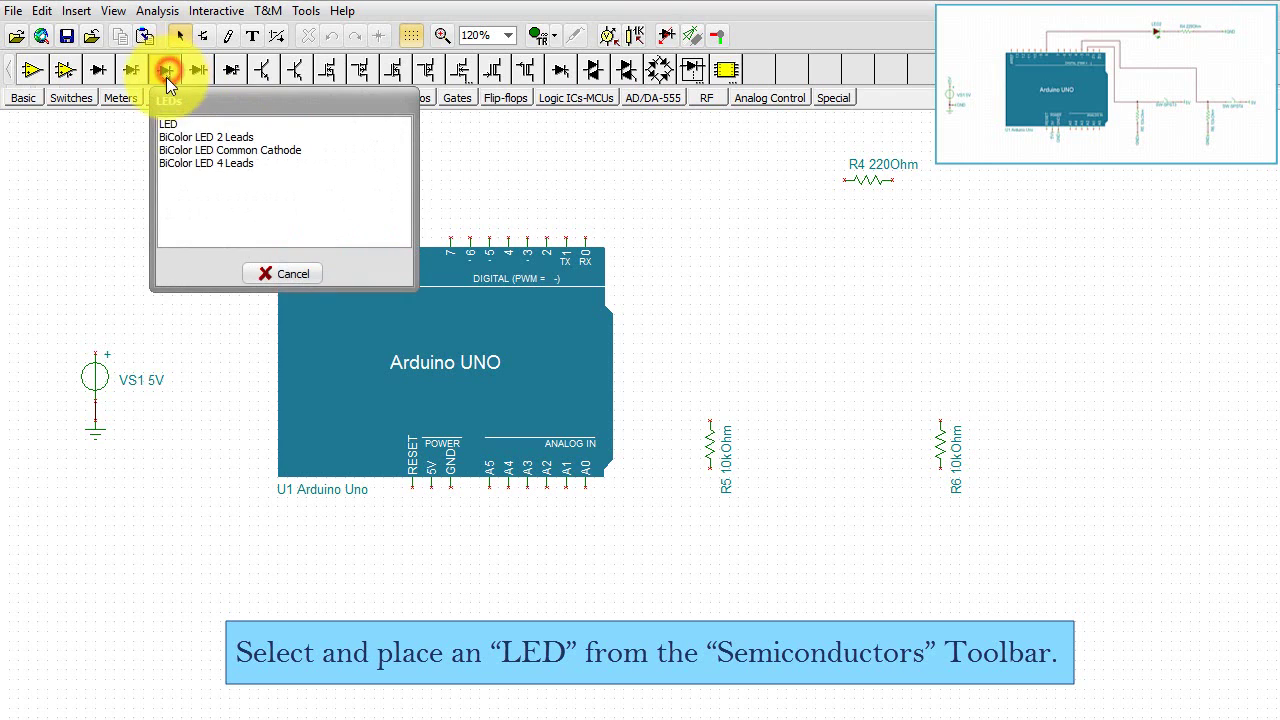
click(174, 126)
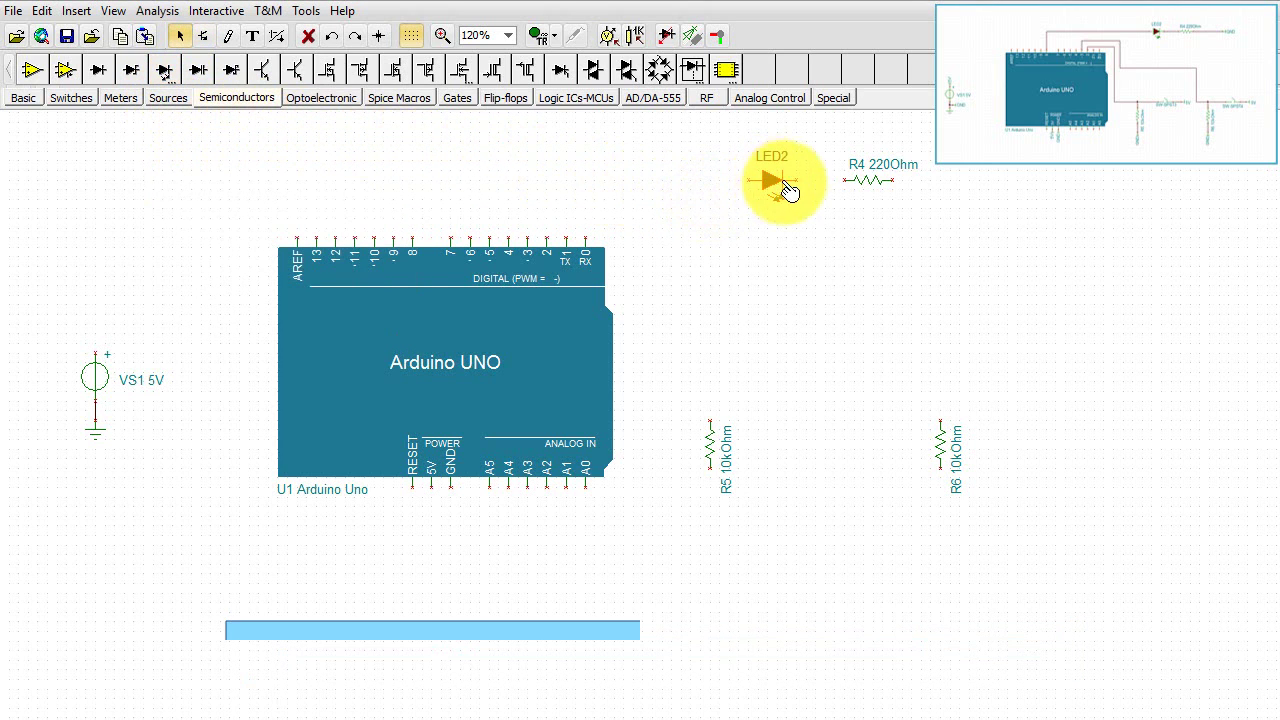
click(770, 182)
click(837, 208)
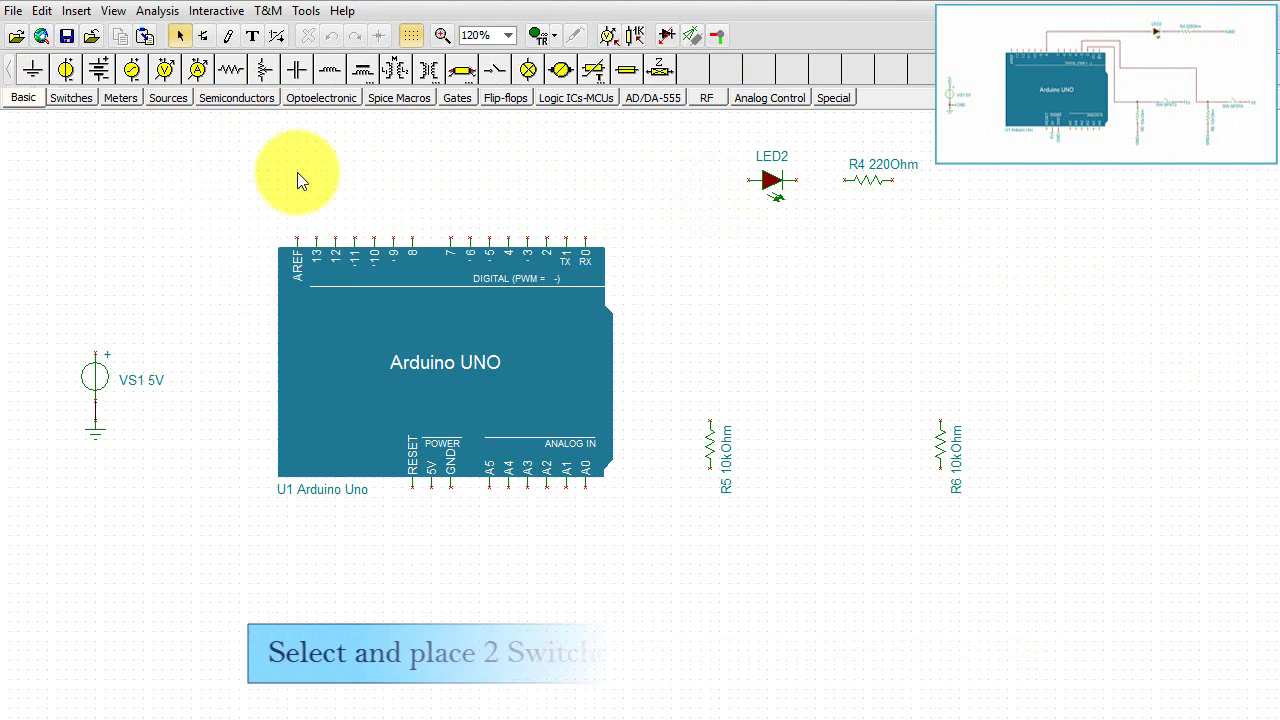
Step: Place two SPST switches, one between R5 and R6 and one right of R6
click(67, 100)
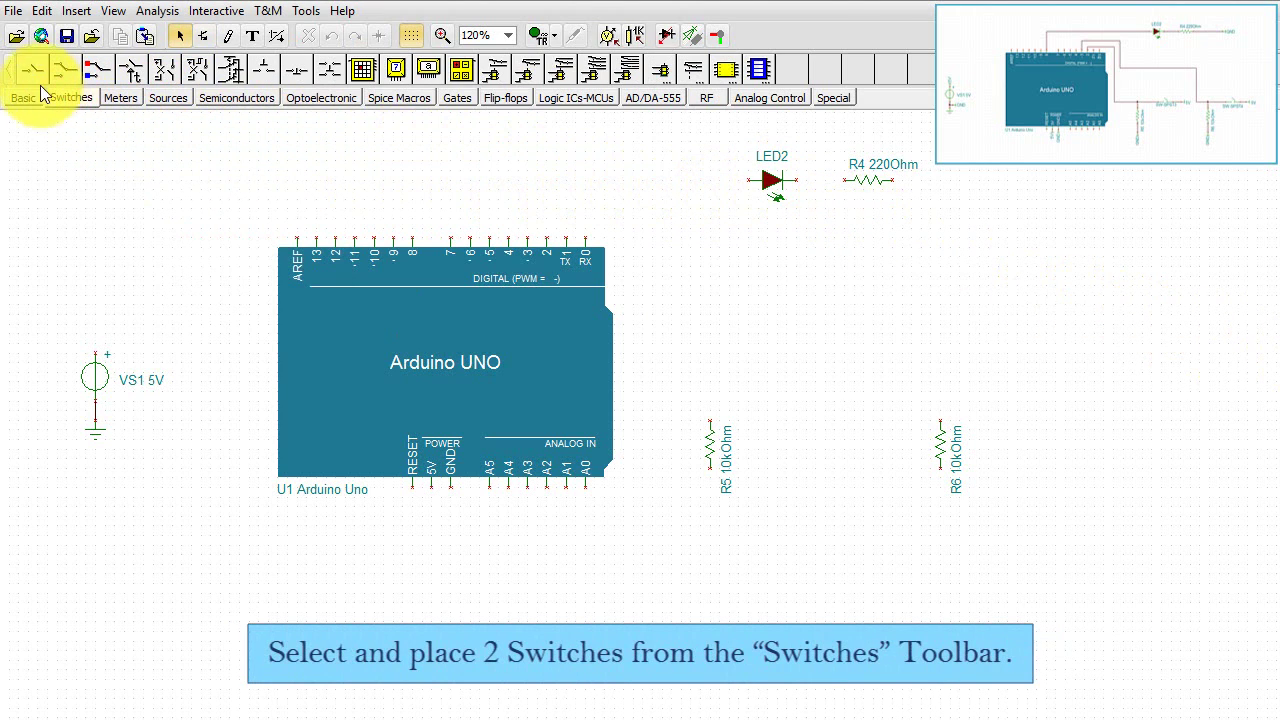
click(29, 79)
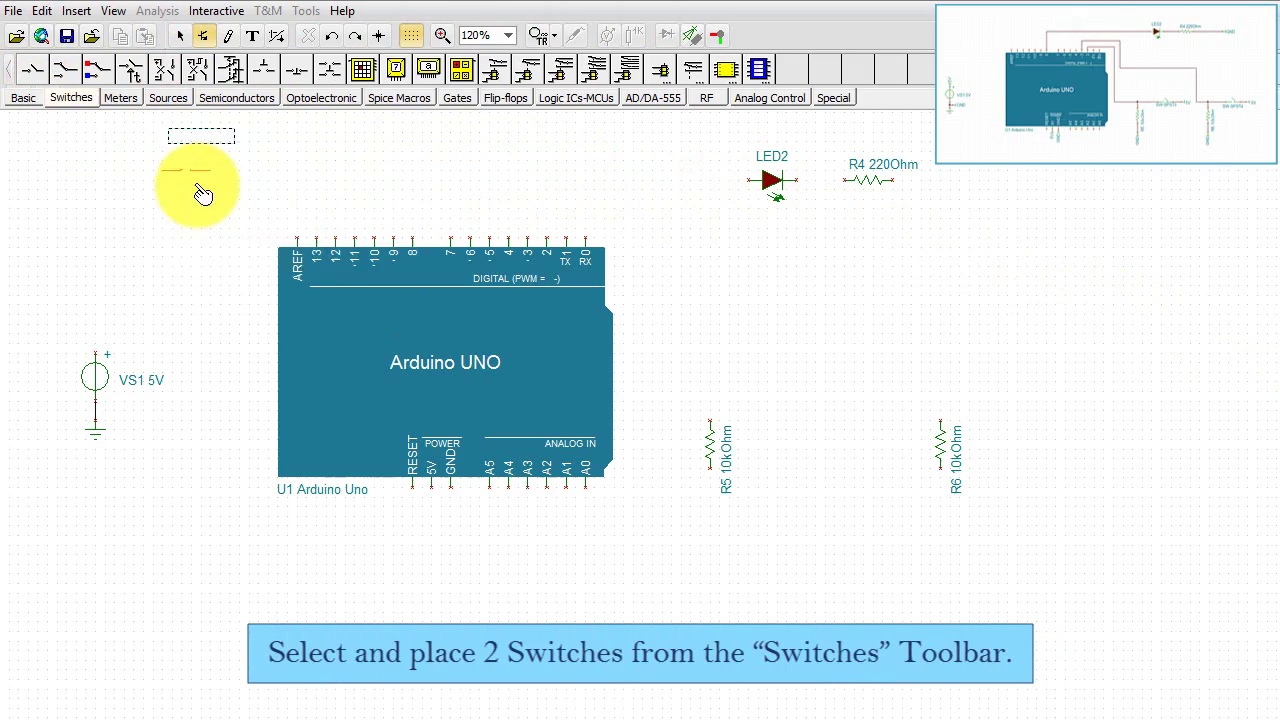
click(812, 452)
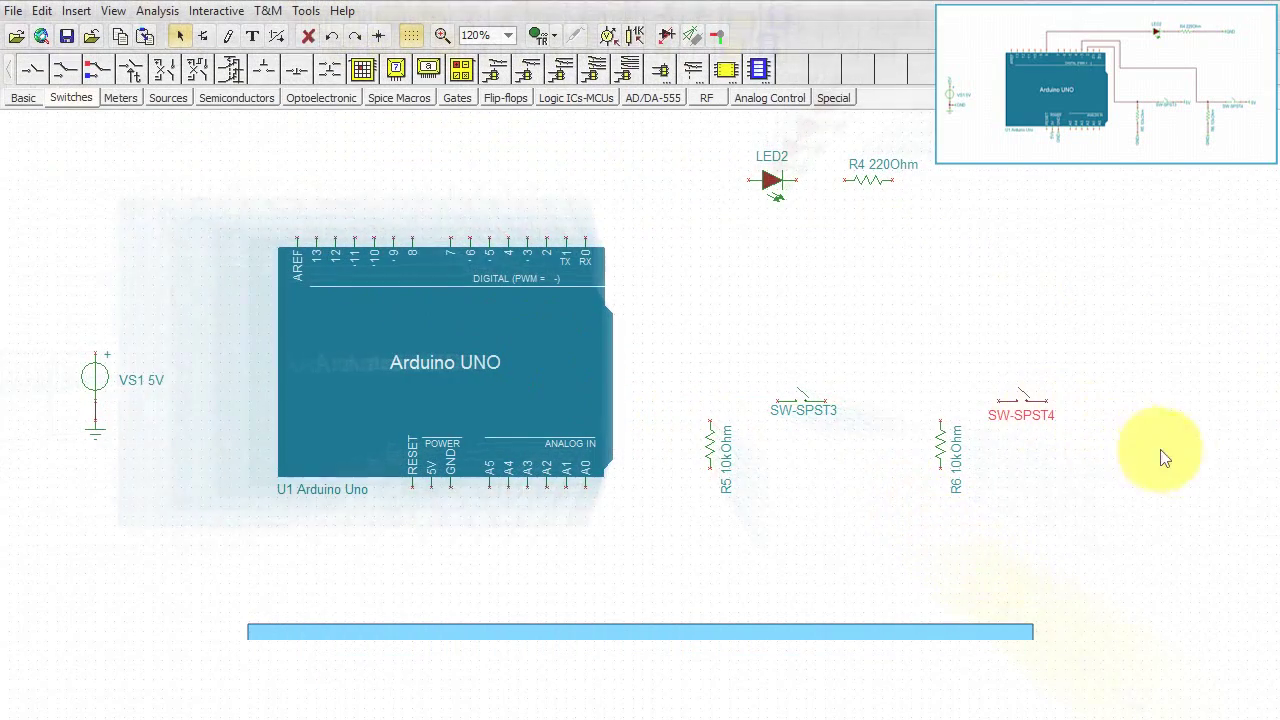
click(1186, 460)
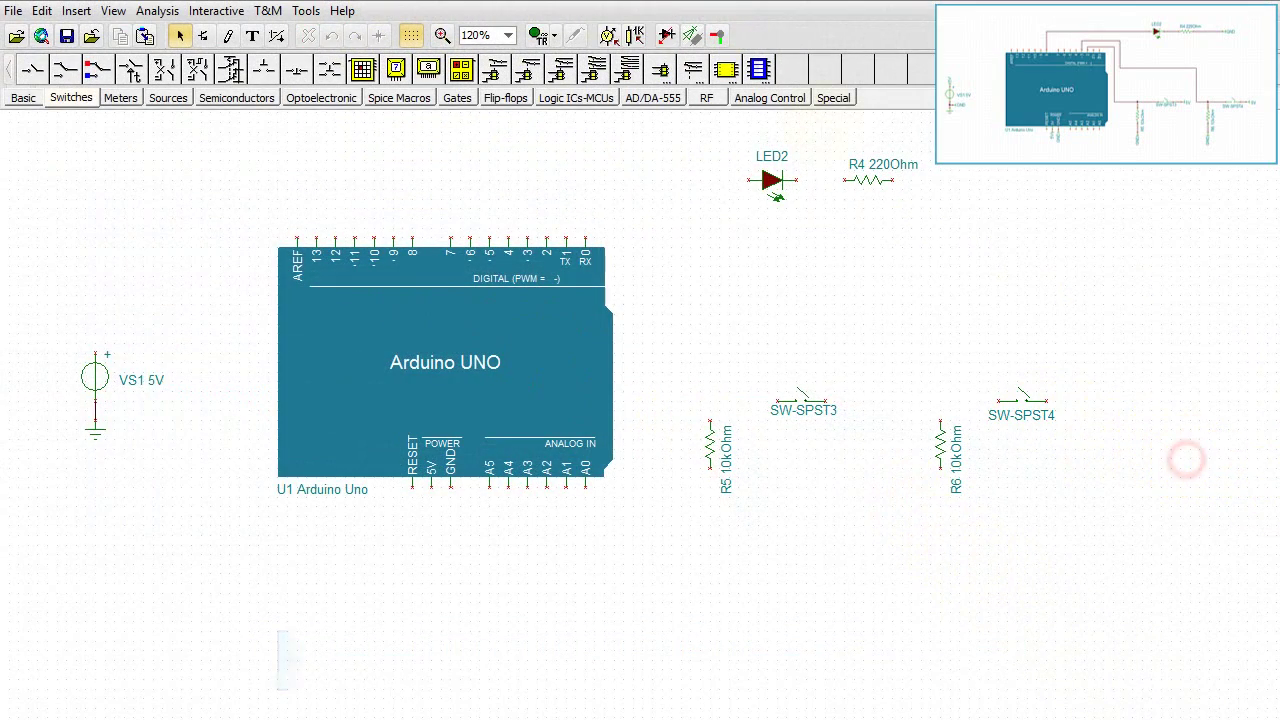
click(833, 97)
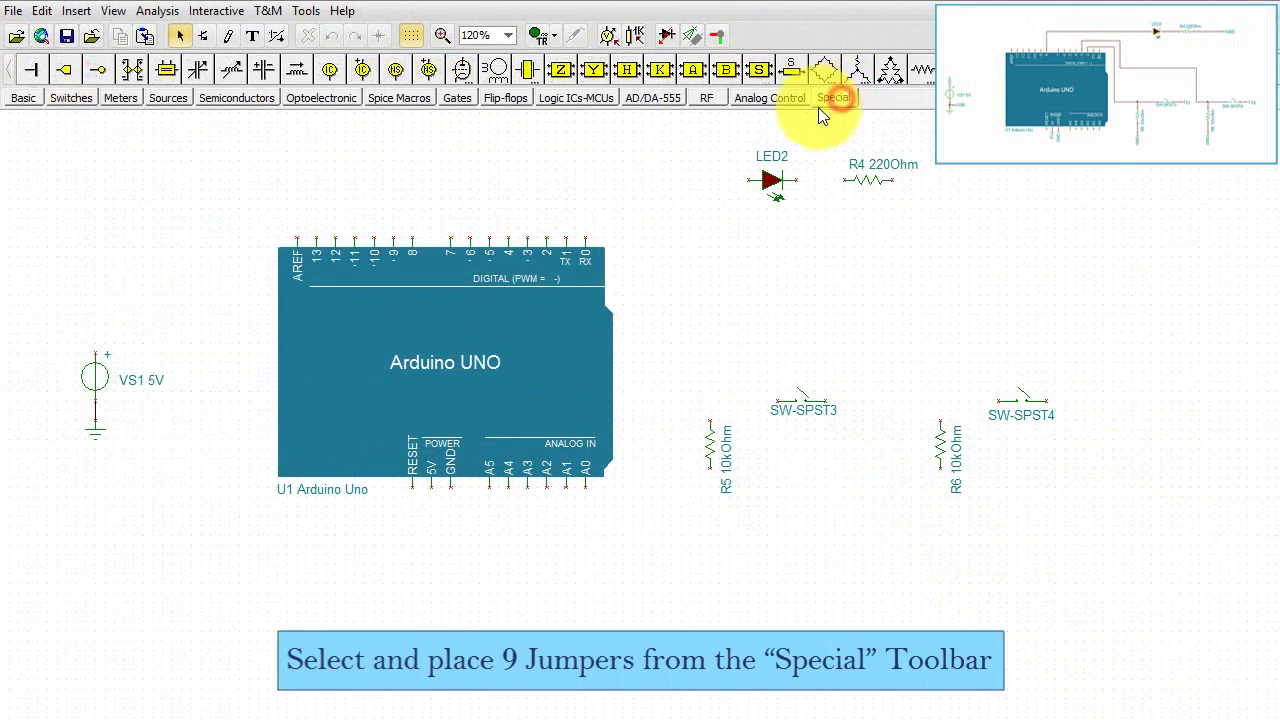
Step: Place jumper connectors and draw a wire from LED2 to the Arduino
click(31, 68)
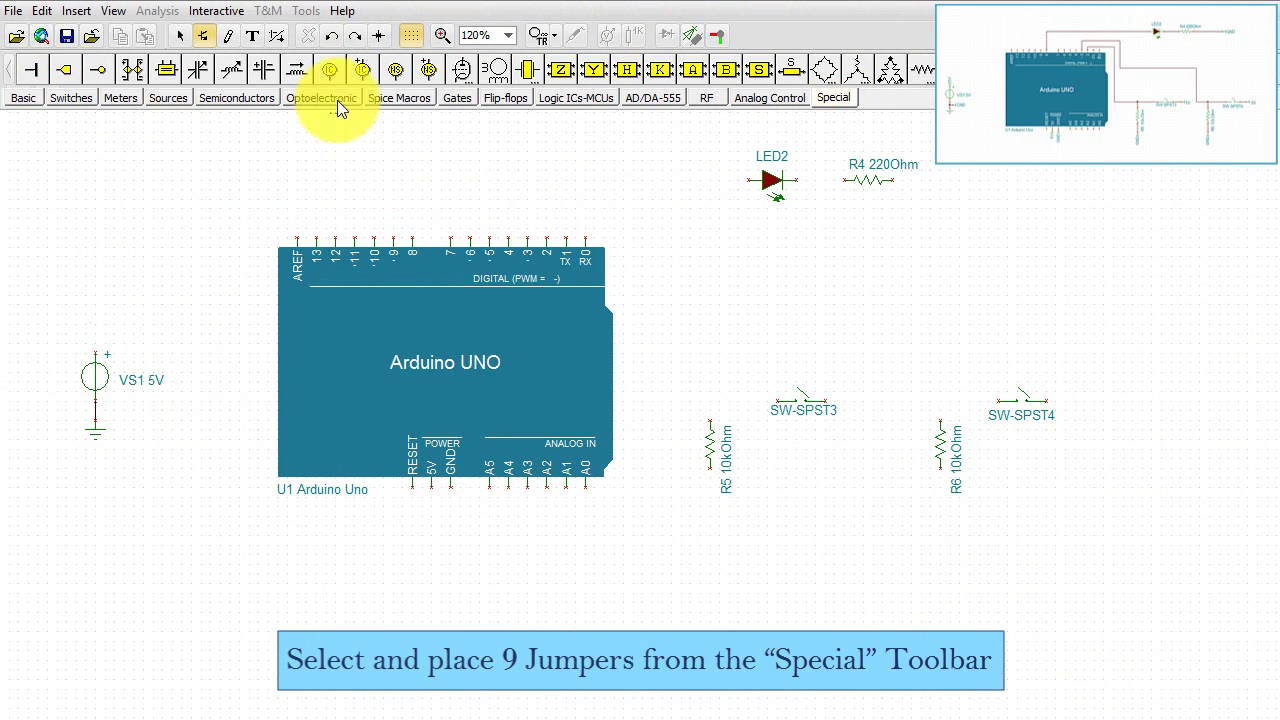
click(292, 72)
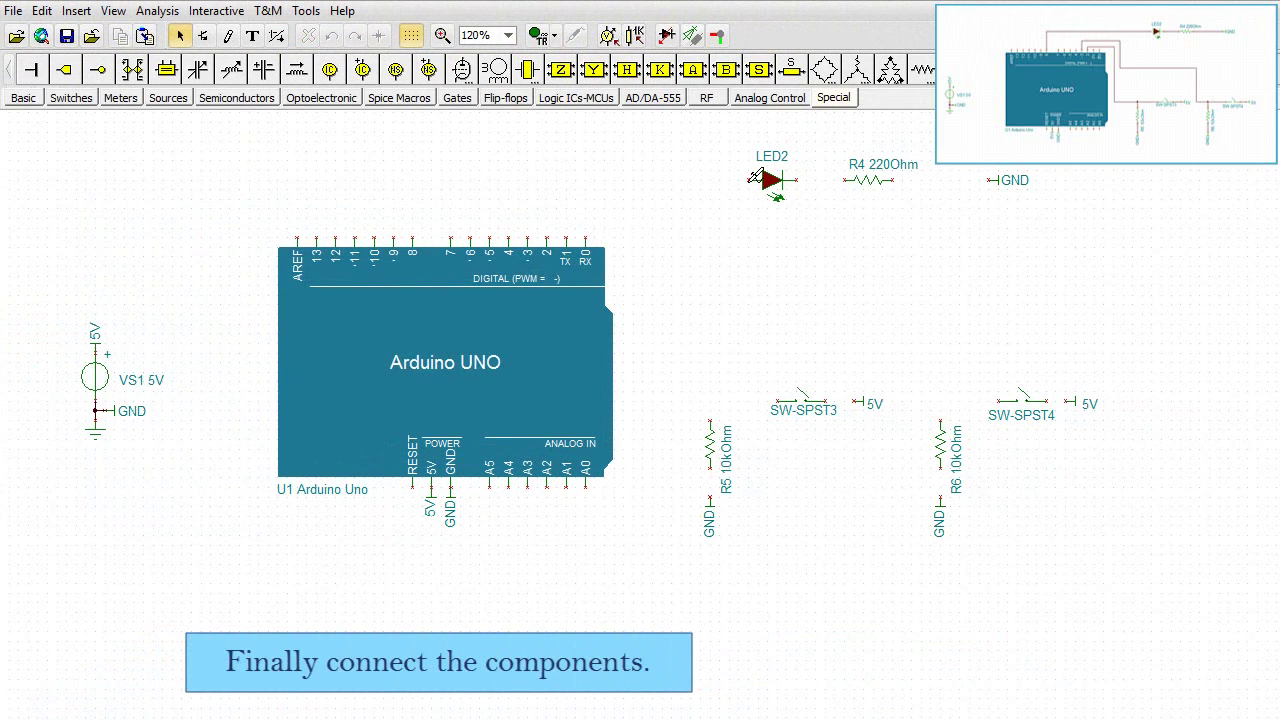
mouse_move(752, 178)
mouse_down()
mouse_move(438, 173)
mouse_move(412, 245)
mouse_up()
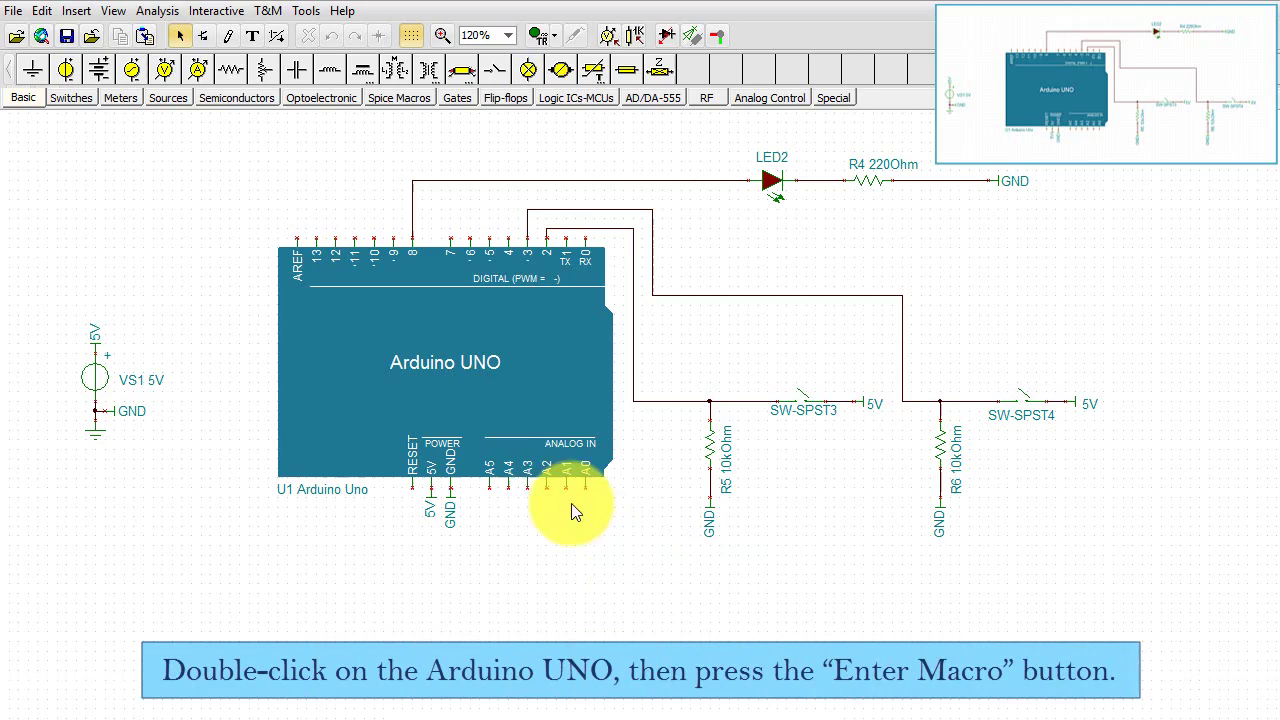
Step: Inside the Arduino macro, set the ATMEGA328P's program source to C Code and open its C project
double_click(496, 397)
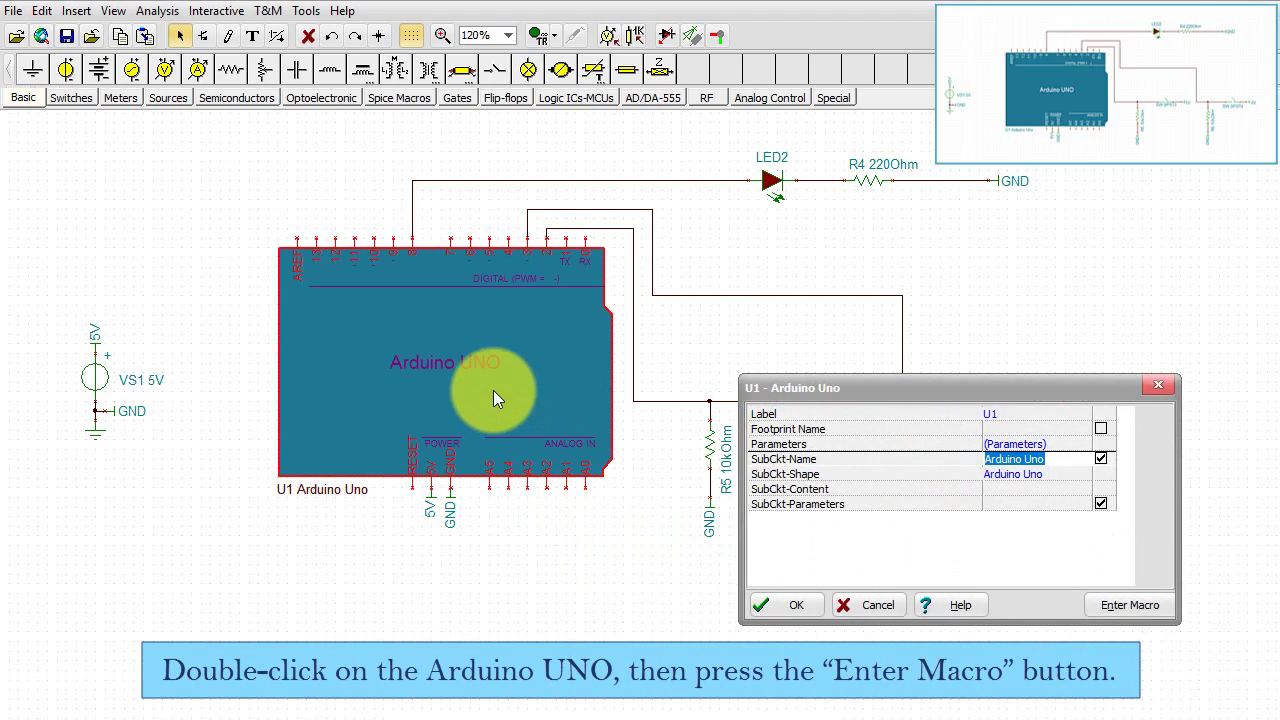
click(1123, 605)
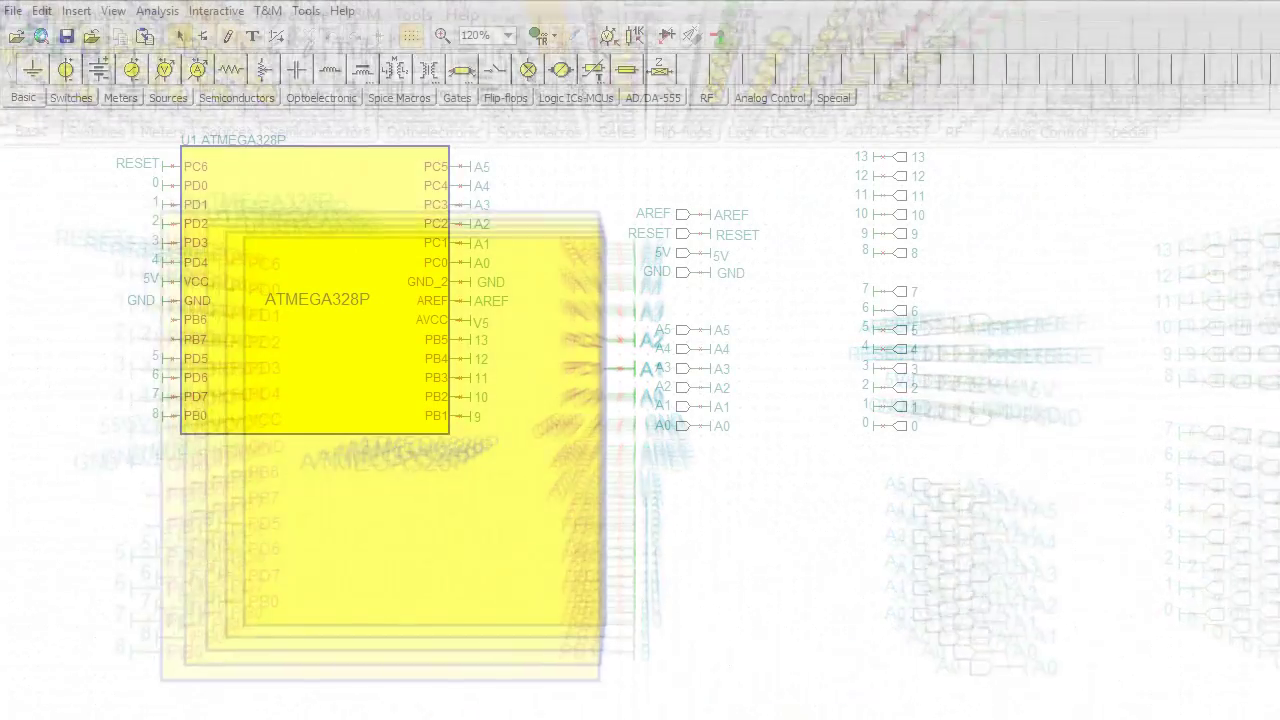
double_click(370, 362)
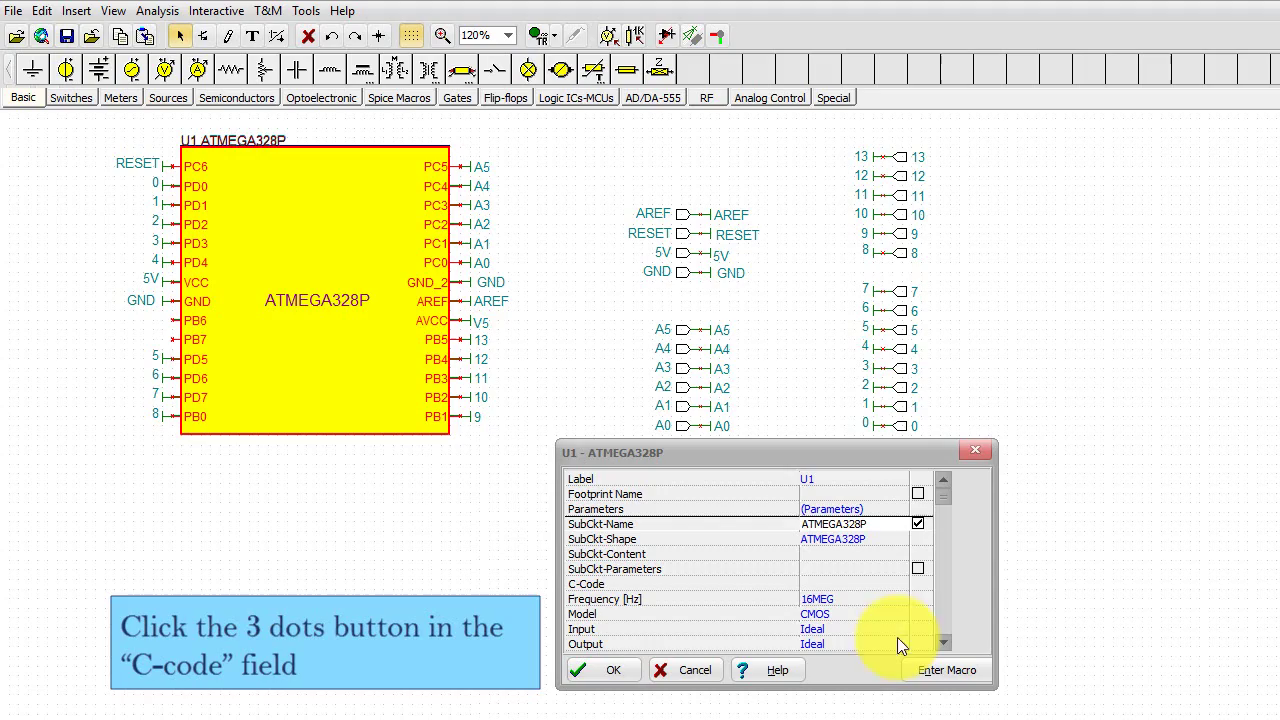
click(901, 588)
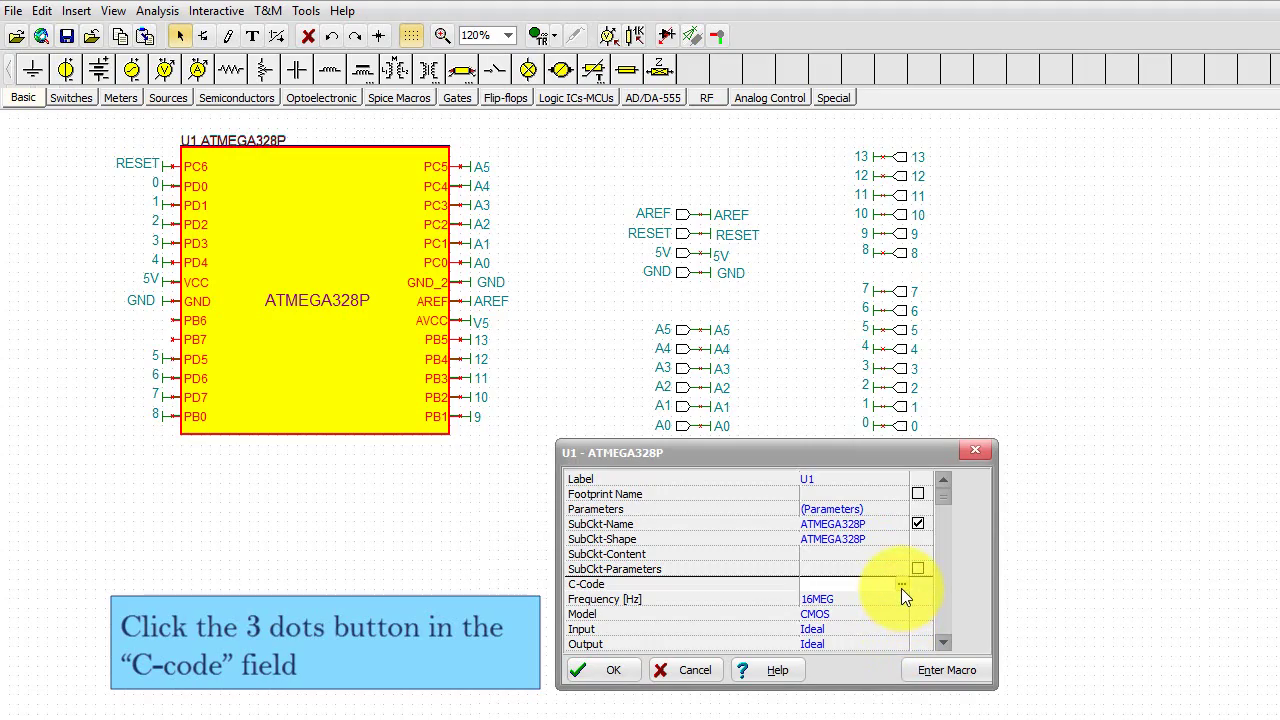
click(901, 584)
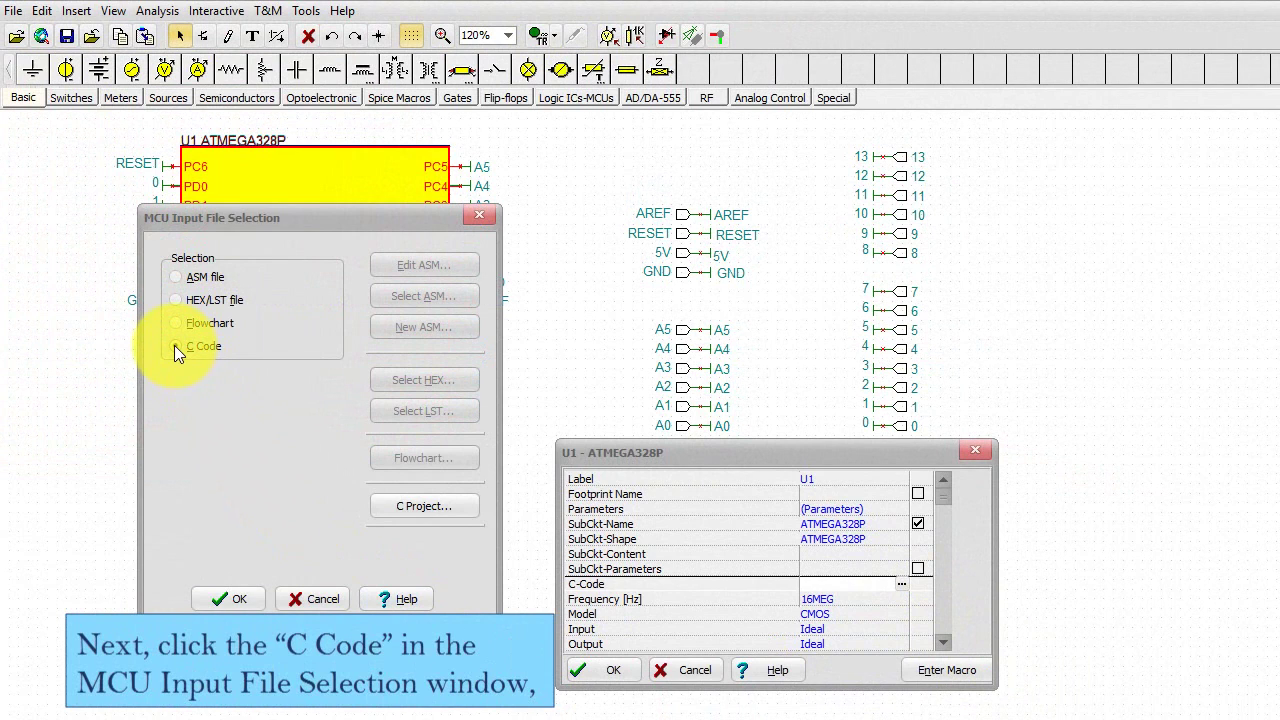
click(176, 346)
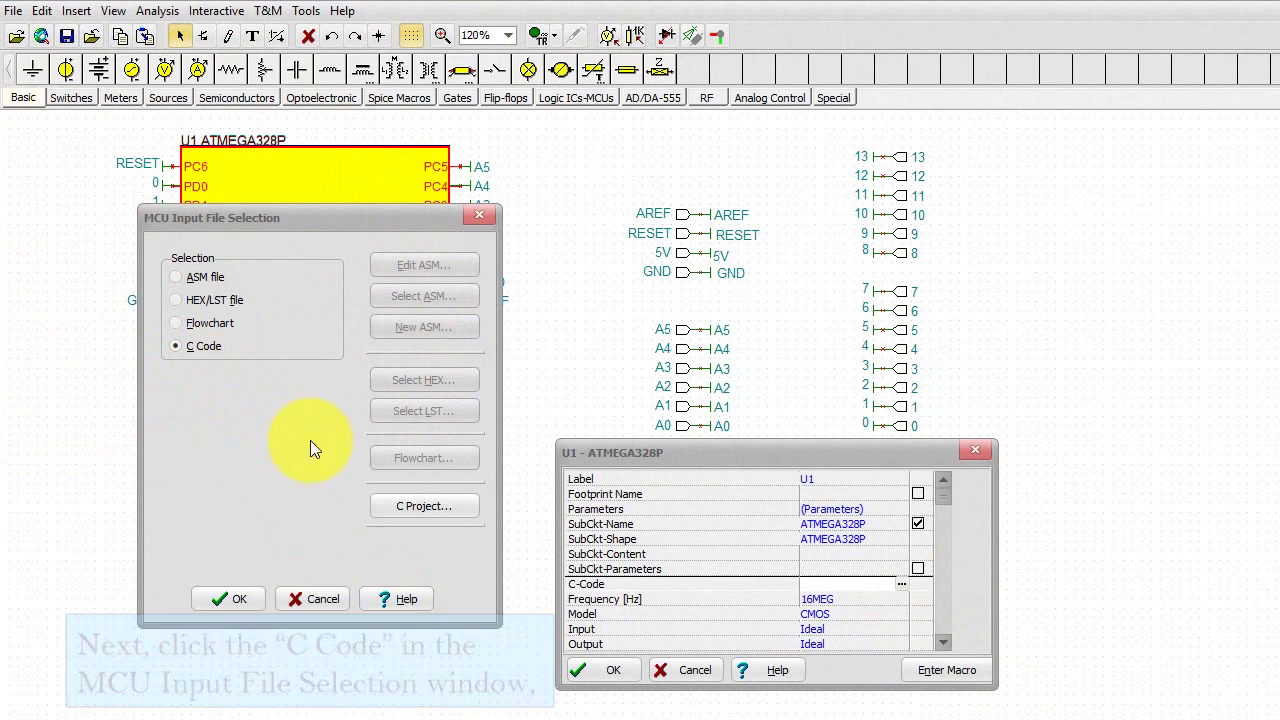
click(413, 508)
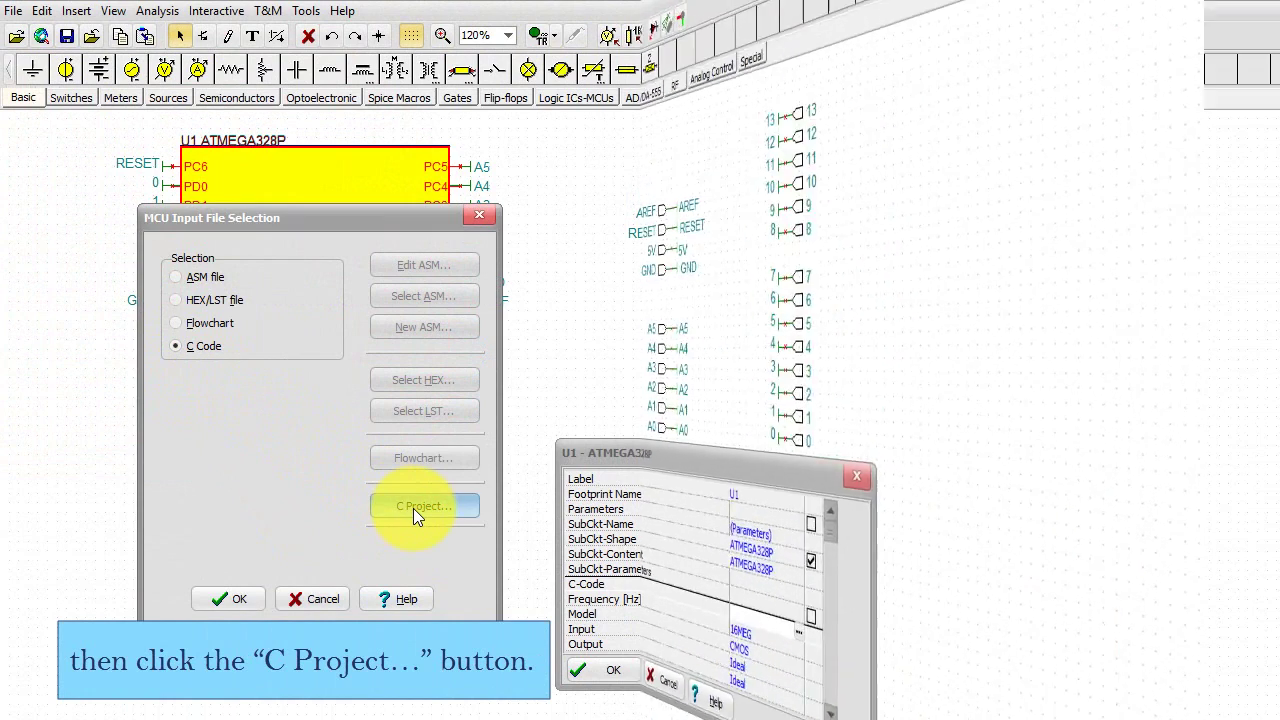
Step: Add the existing AND_gate.ino sketch to the MCU project via Compiler Options
click(641, 43)
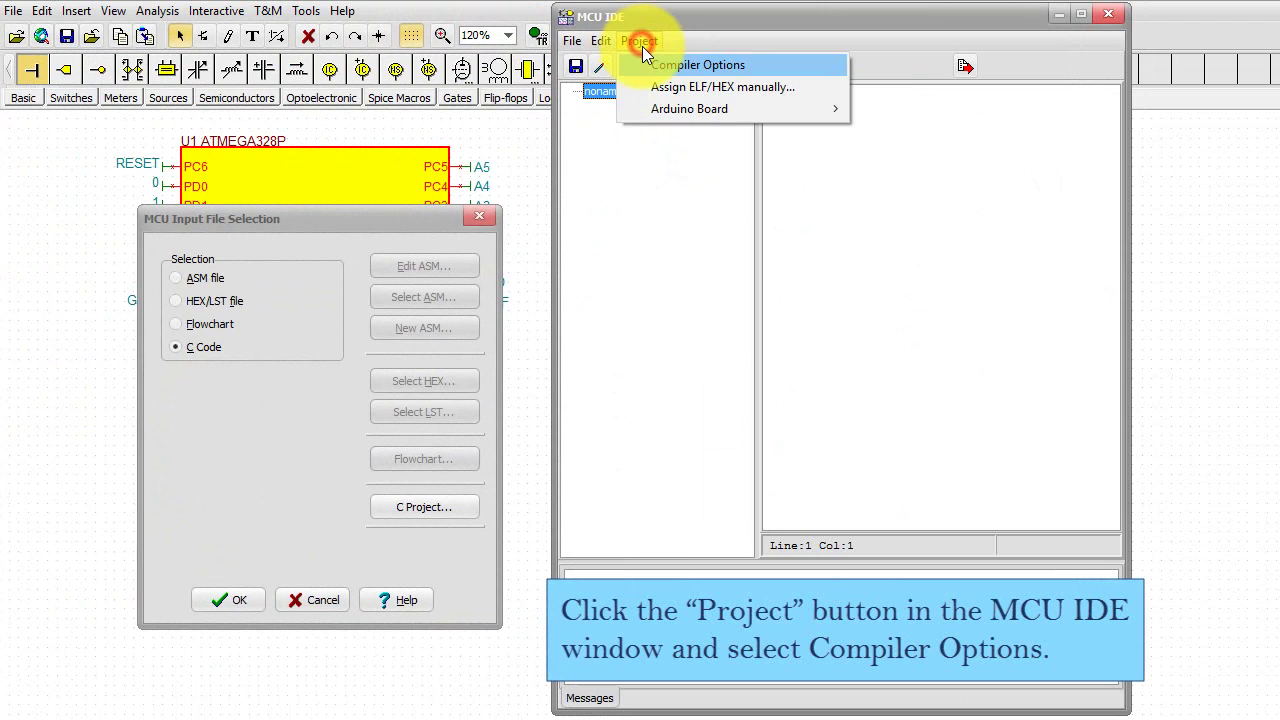
click(649, 66)
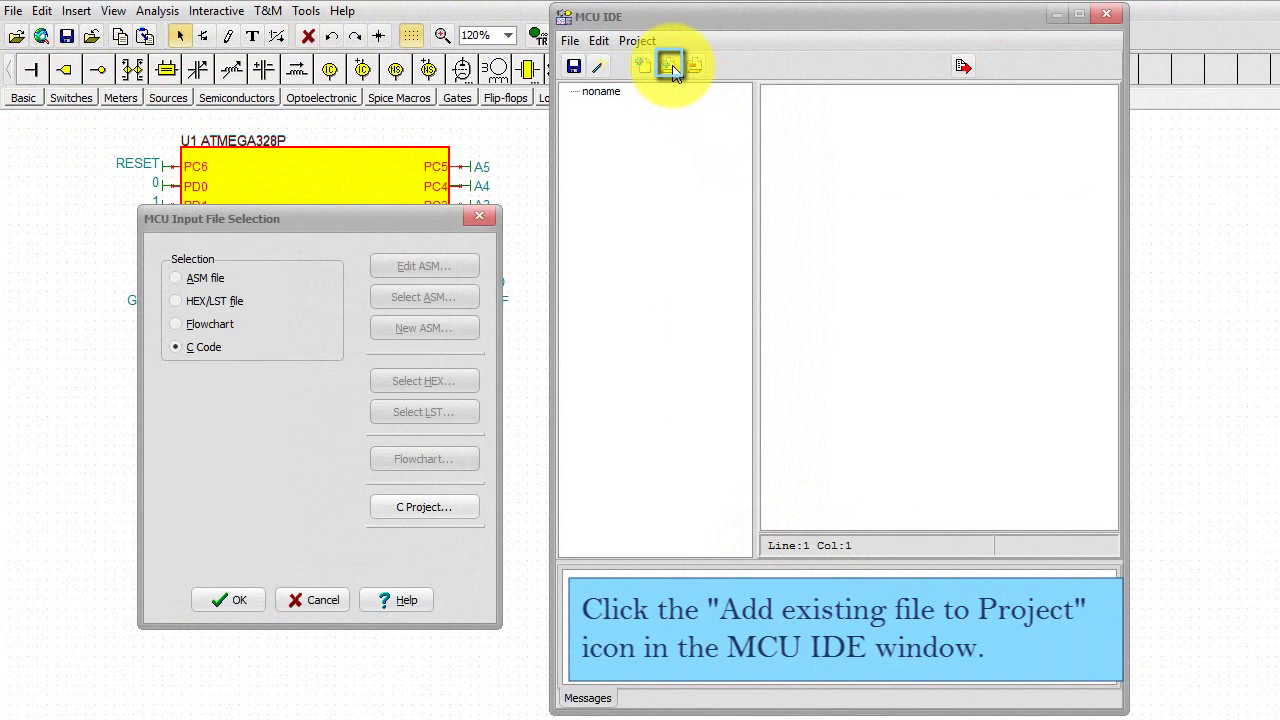
click(671, 62)
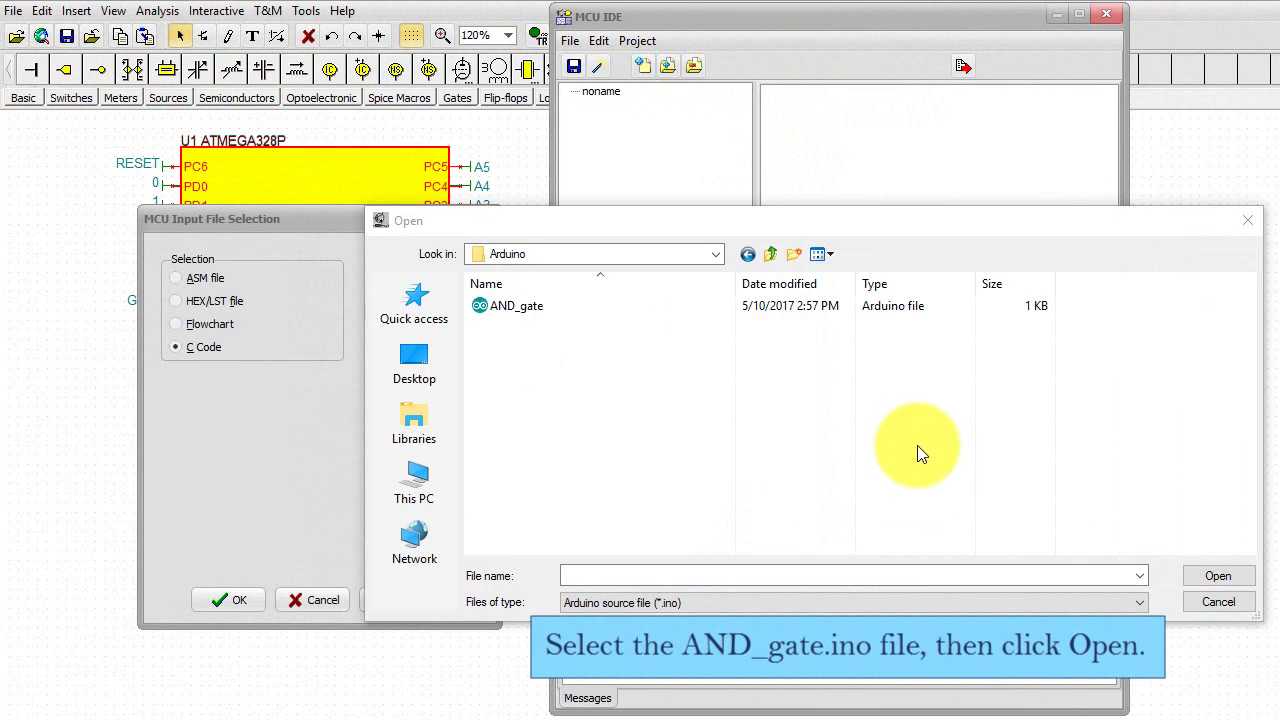
click(804, 306)
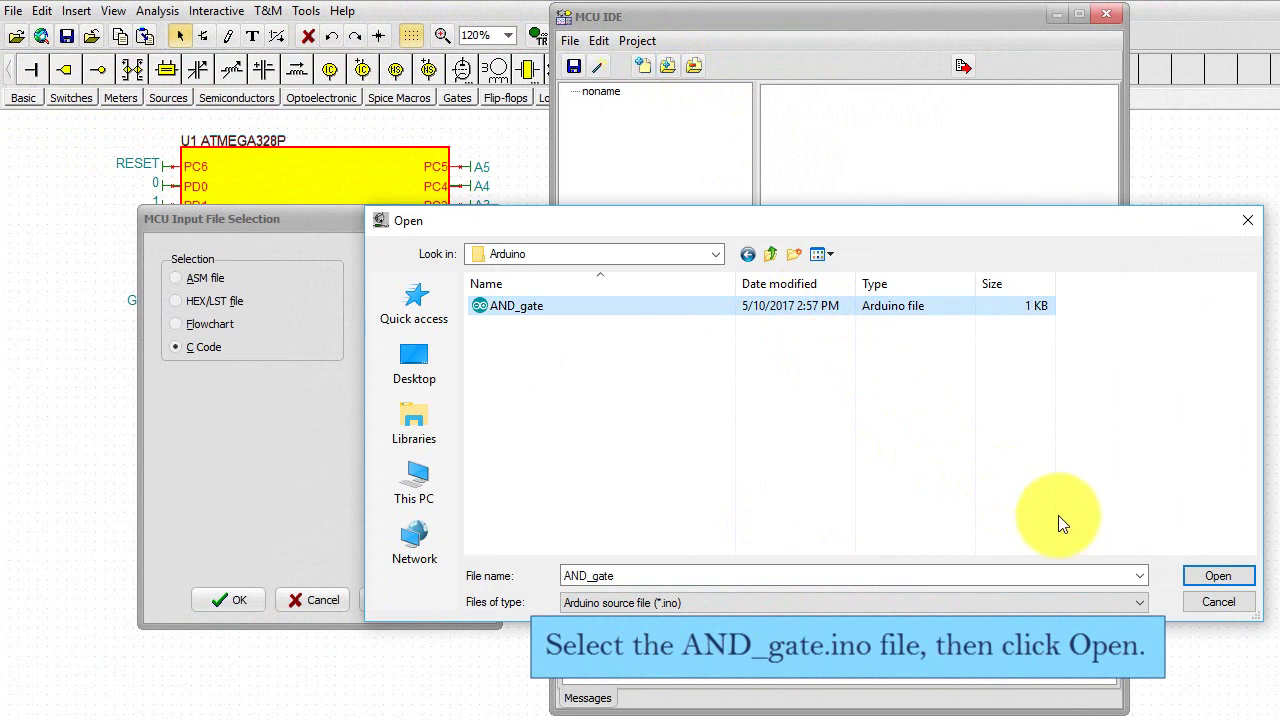
click(1216, 581)
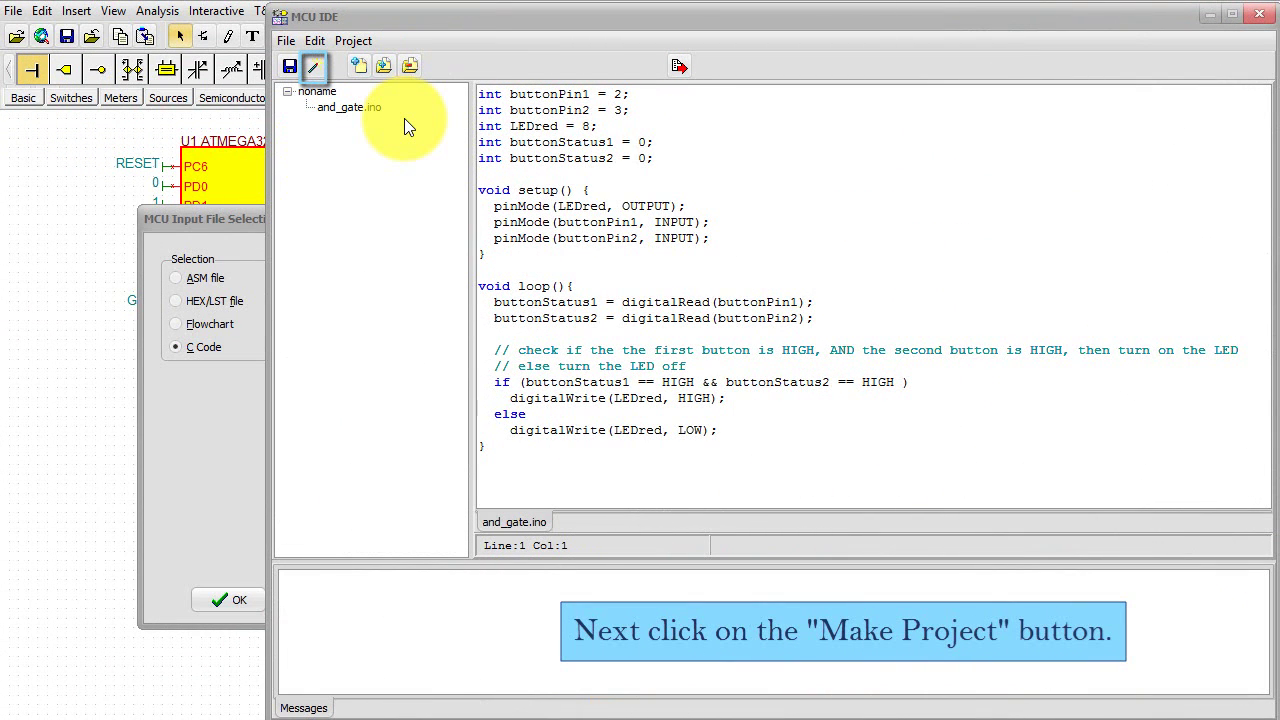
Step: Compile the project, save it, and close the MCU IDE
click(316, 66)
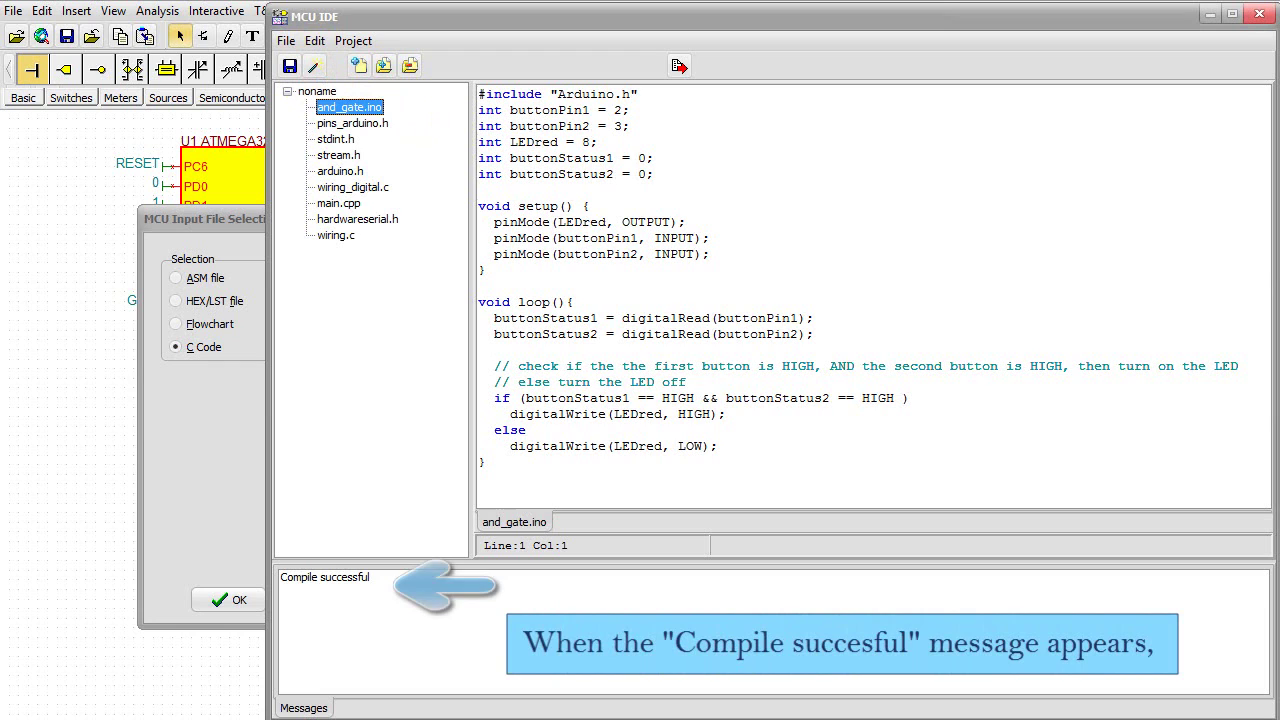
click(679, 66)
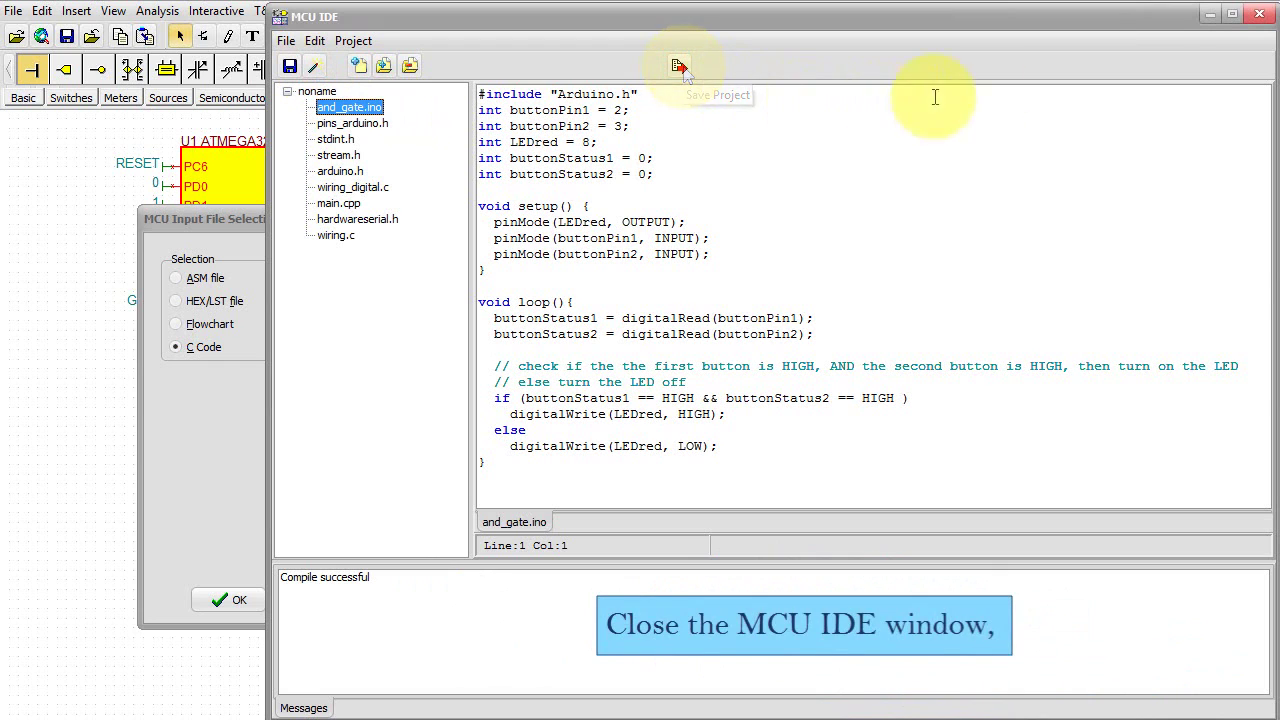
click(1258, 16)
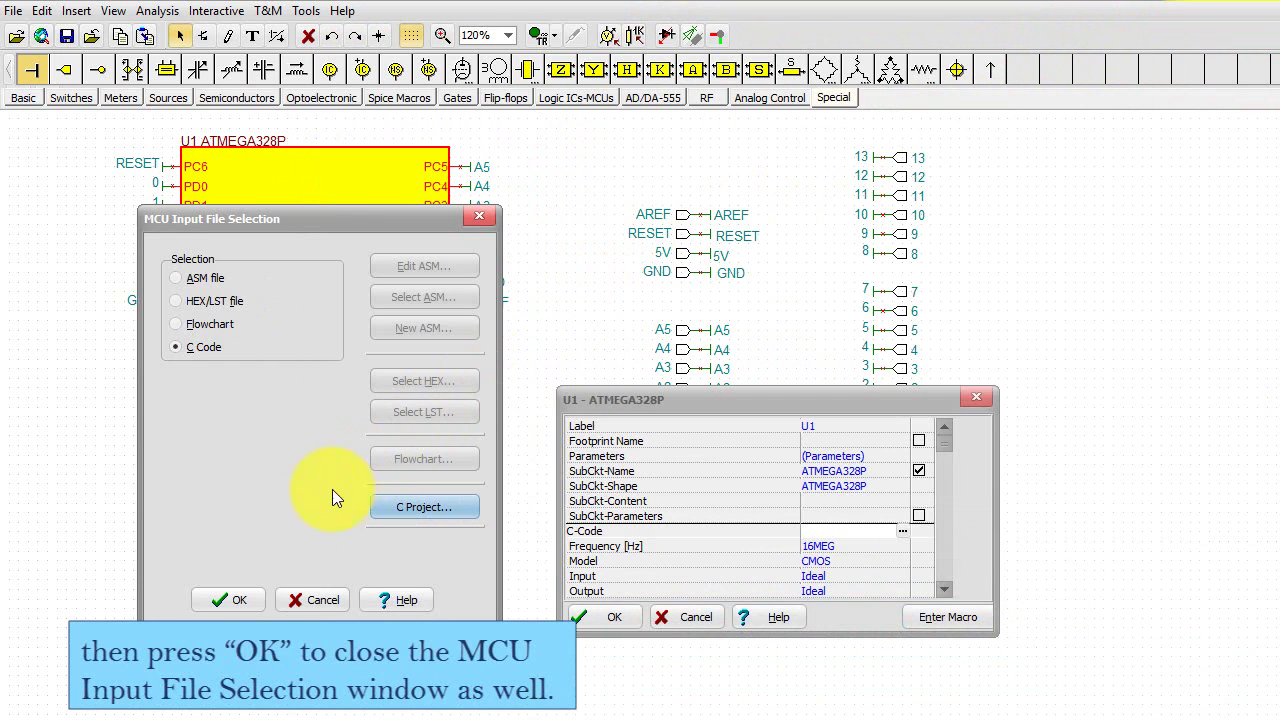
Step: Start the TR interactive simulation and close SW-SPST3 and SW-SPST4 to light LED2
click(224, 598)
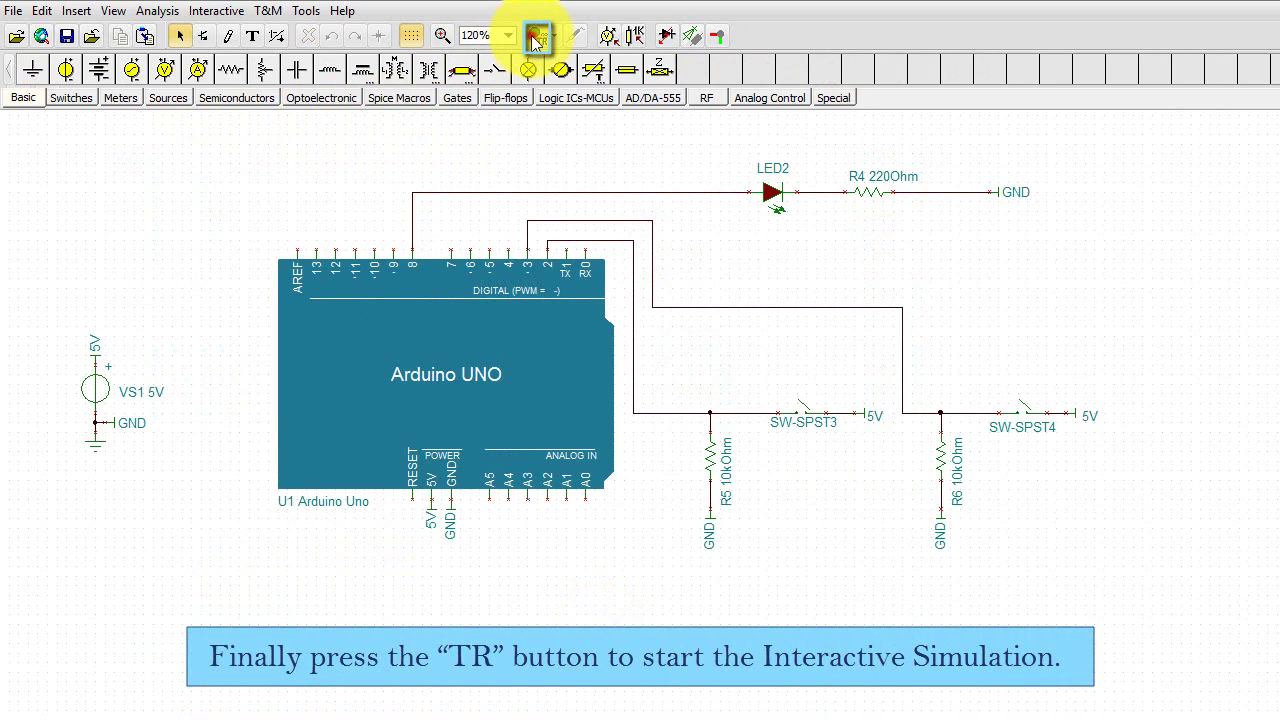
click(537, 38)
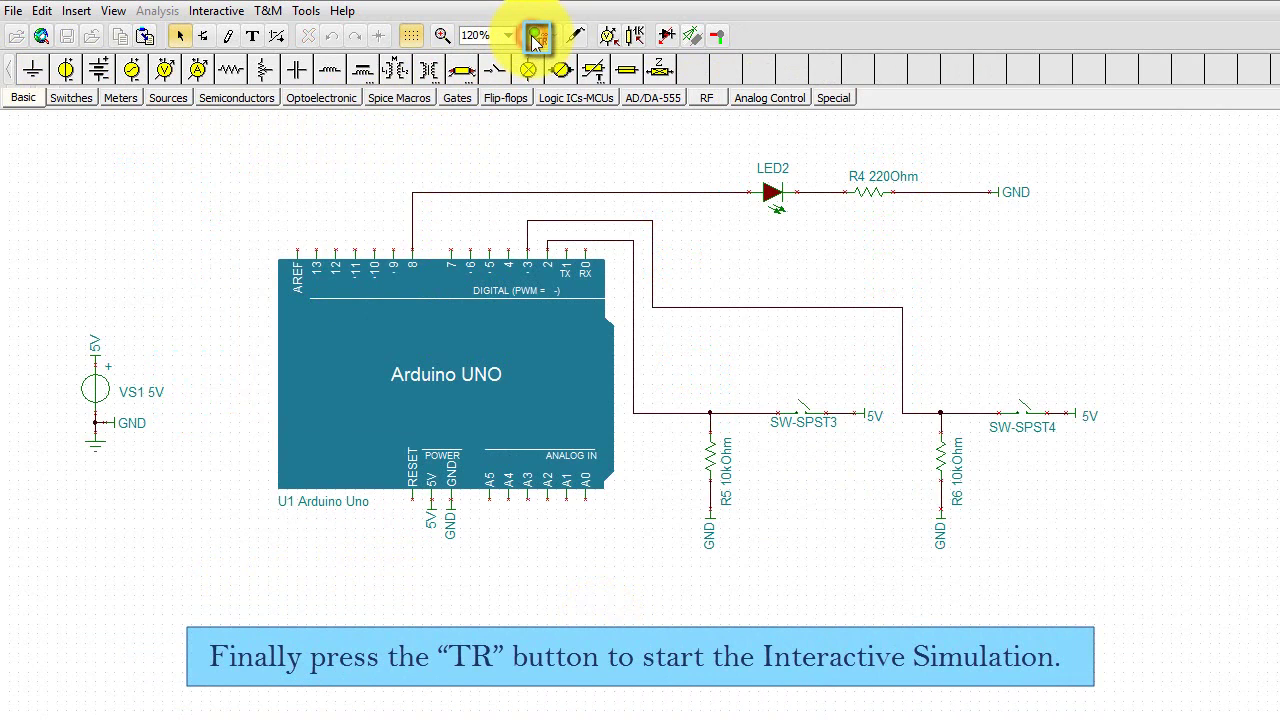
click(800, 415)
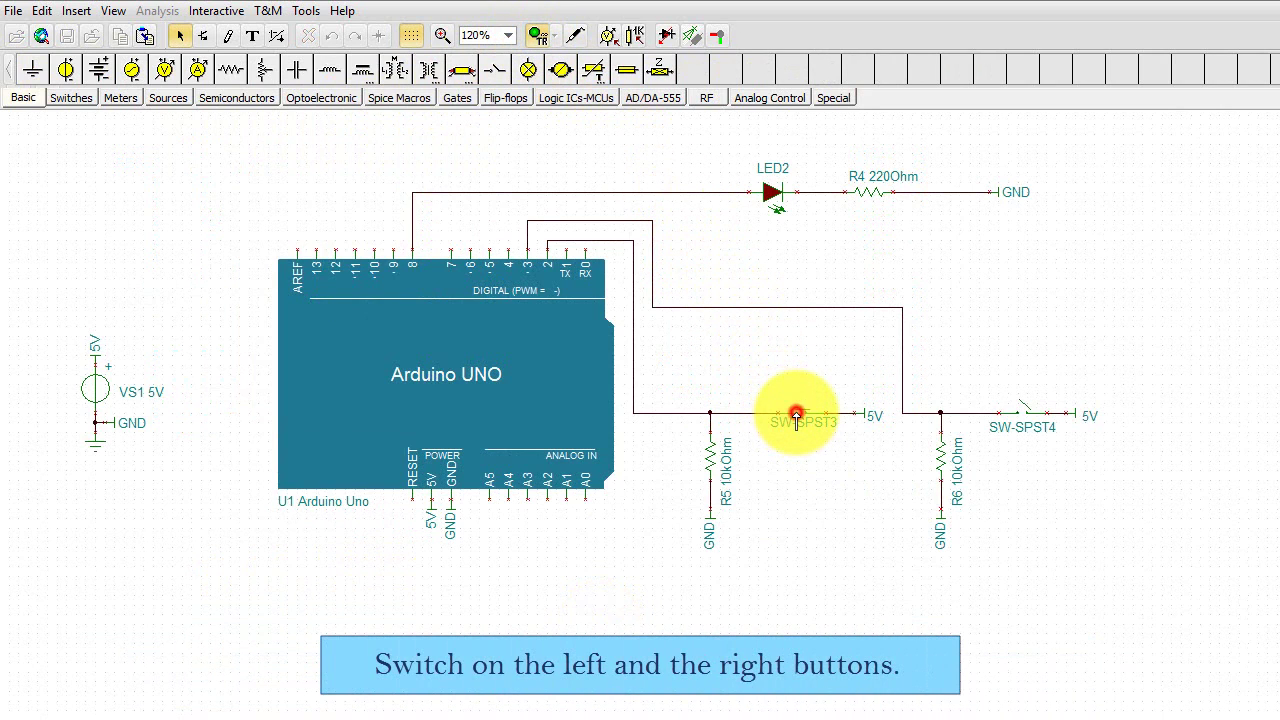
click(1020, 415)
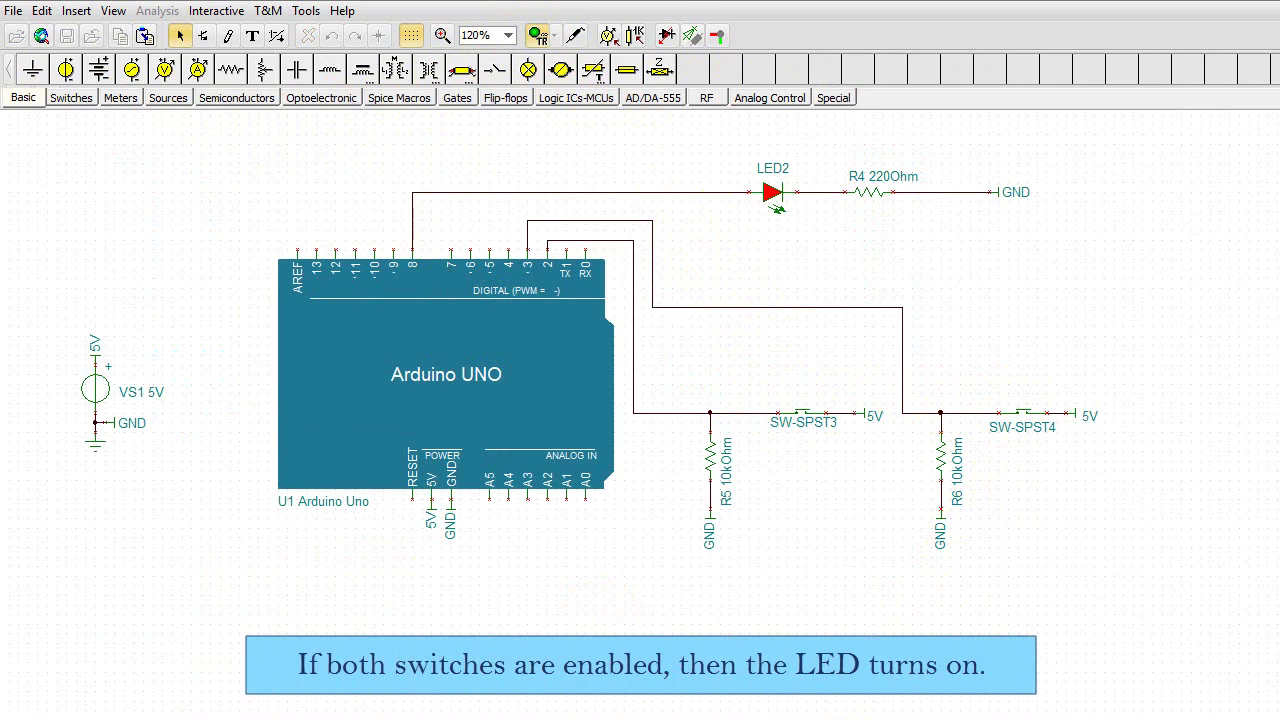